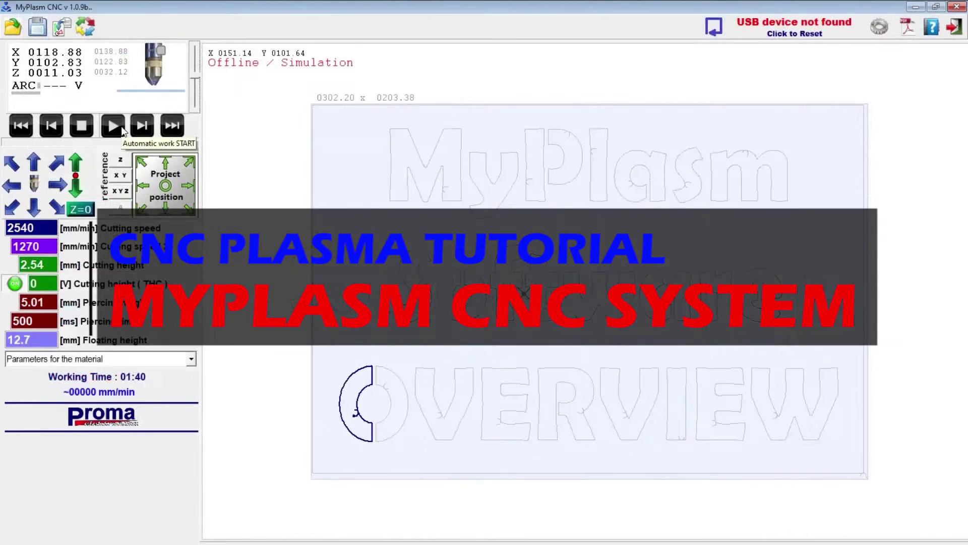
- Start the automatic cutting run of the project, stop it, and sweep the start point through the contours from first to last
left_click(121, 129)
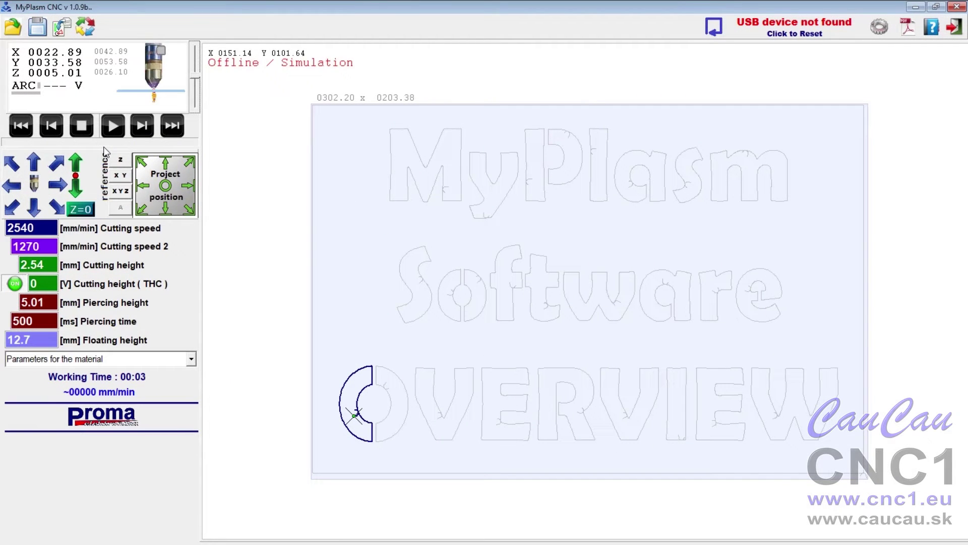
left_click(86, 127)
left_click_drag(7, 143, 181, 142)
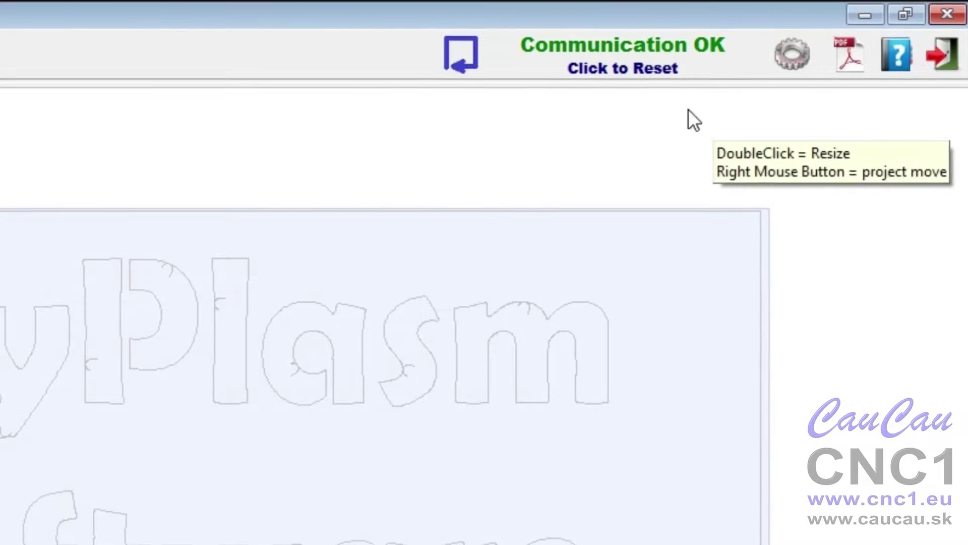
- Reset the communication with the USB controller and start the automatic cutting of the project
left_click(631, 50)
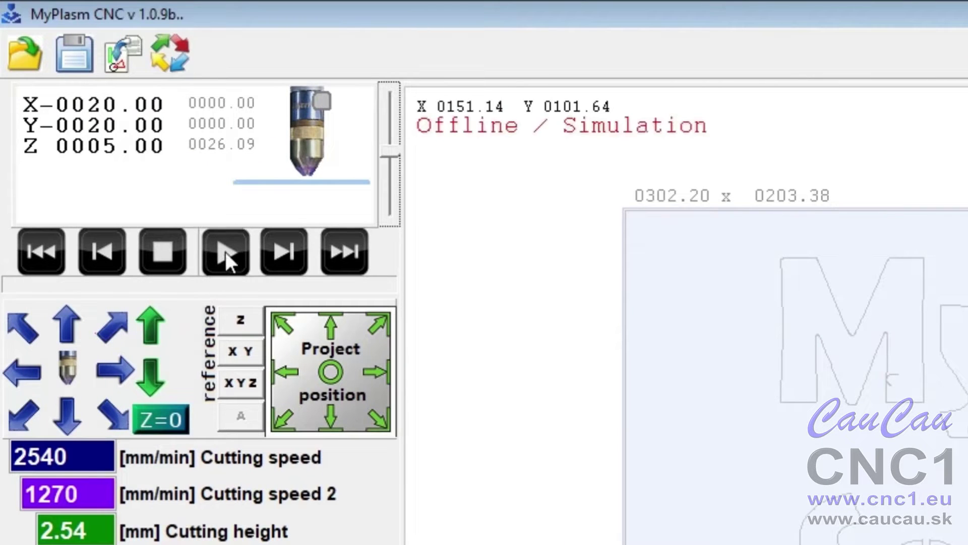
left_click(226, 252)
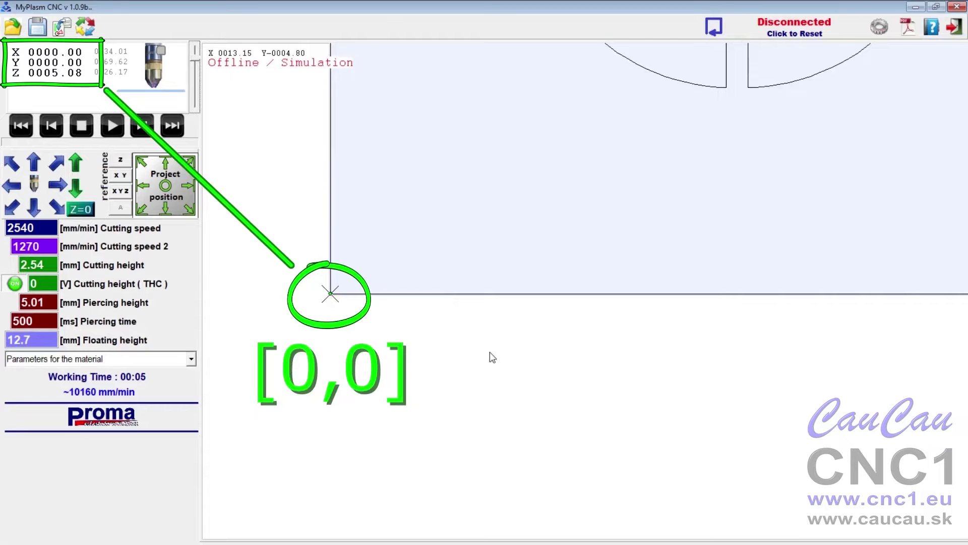
- Jog the torch in negative X and negative Y toward the work area's zero corner, and raise it along Z
scroll(489, 365, "down", 2)
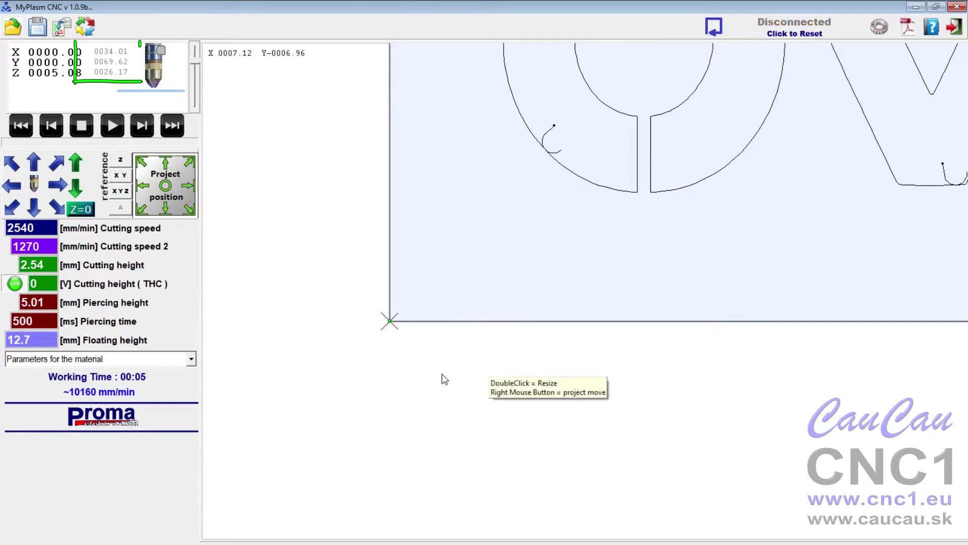
scroll(339, 309, "down", 3)
scroll(298, 268, "down", 1)
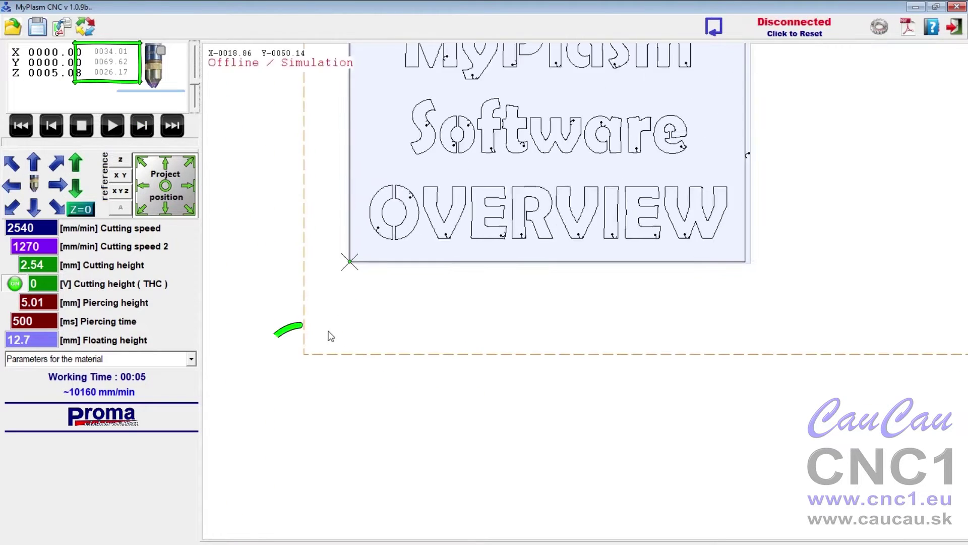
left_click(13, 186)
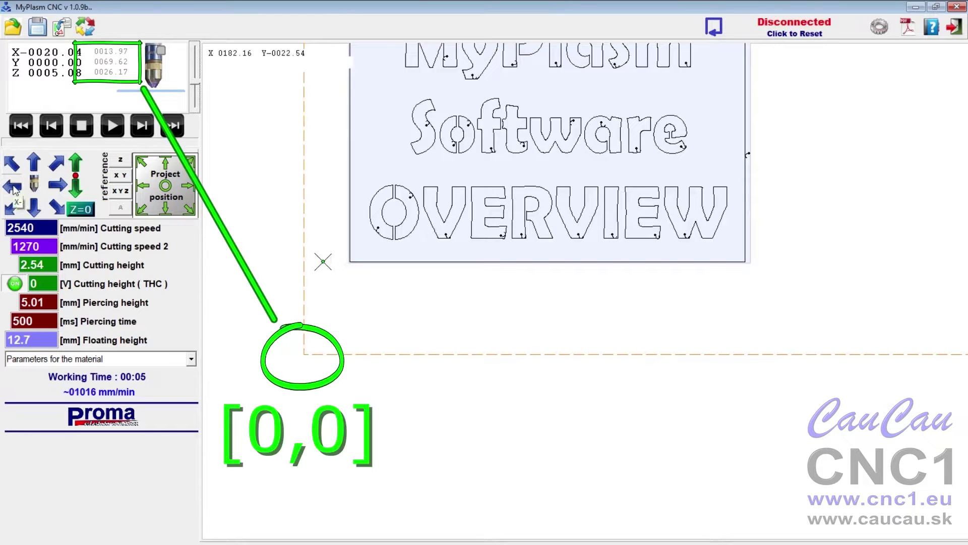
left_click(34, 207)
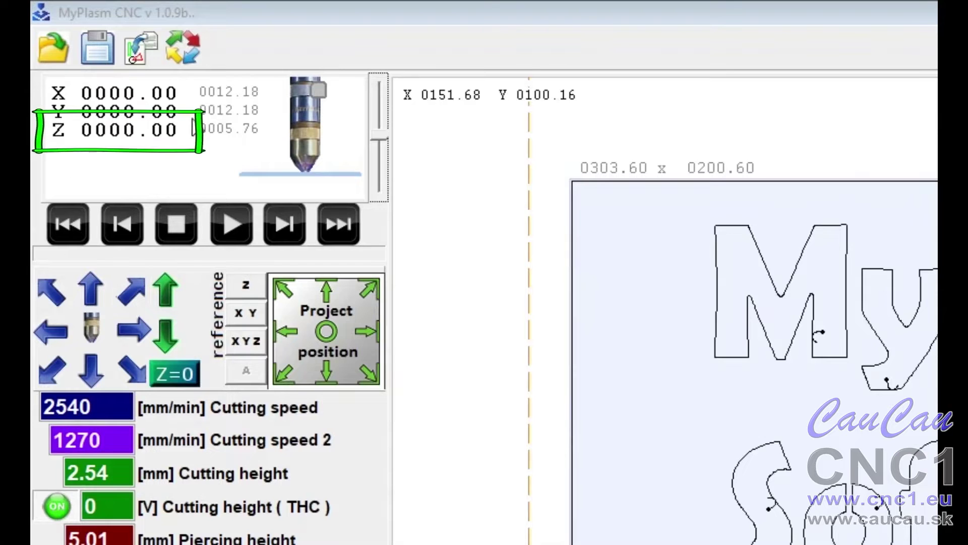
left_click(169, 296)
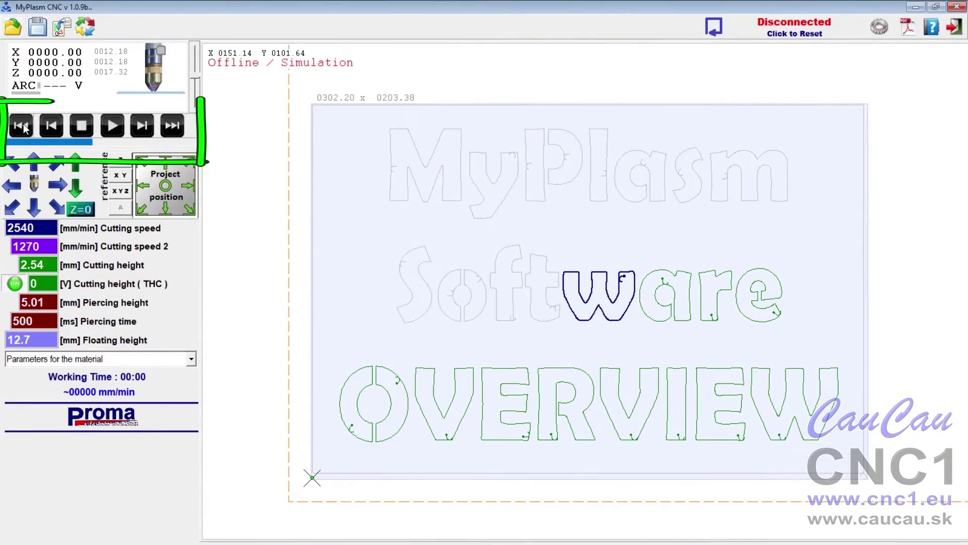
- Move the cutting start point through the project's contours, going forward, to the last one, back, and near the beginning
left_click(119, 130)
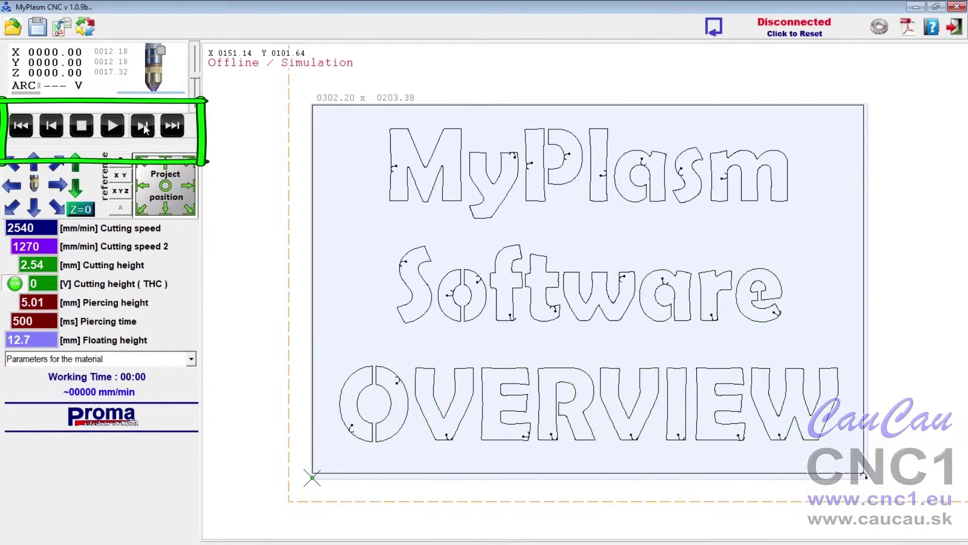
left_click(143, 127)
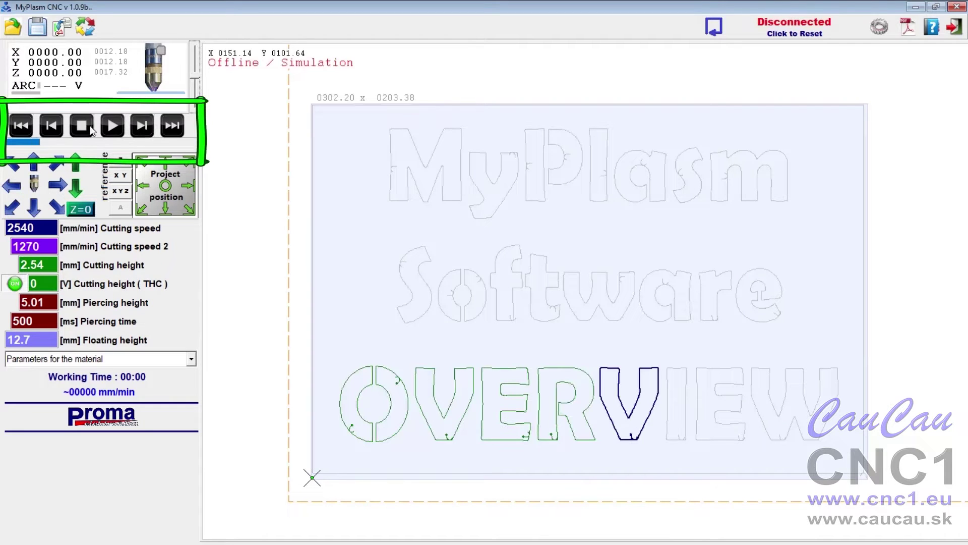
left_click(51, 126)
left_click(172, 126)
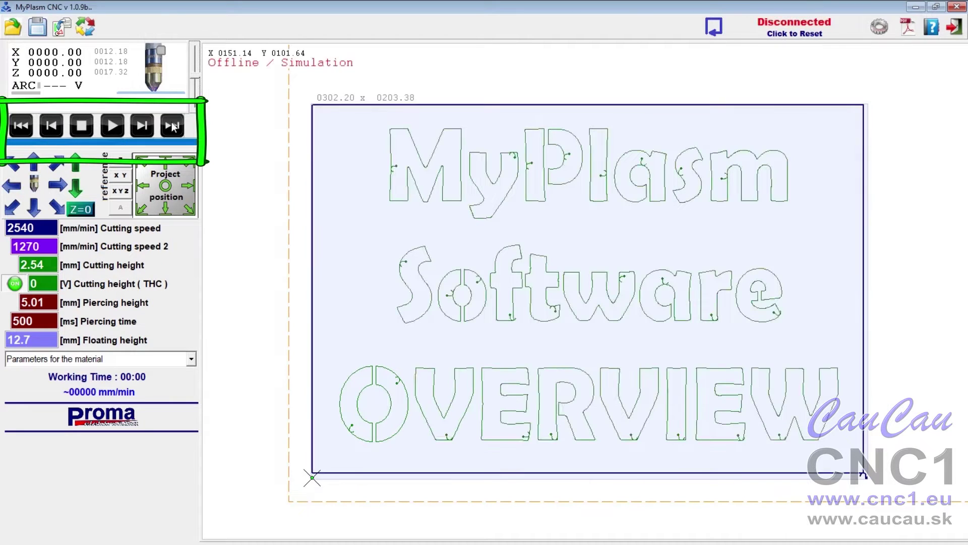
left_click(55, 125)
left_click(55, 124)
left_click(55, 125)
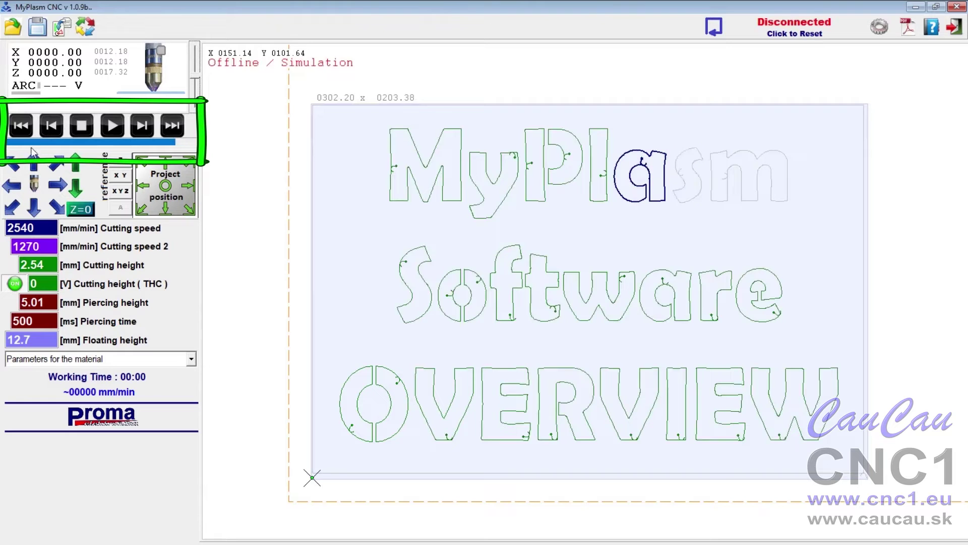
mouse_move(34, 143)
left_mouse_down()
mouse_move(5, 141)
mouse_move(198, 146)
mouse_move(18, 144)
left_mouse_up()
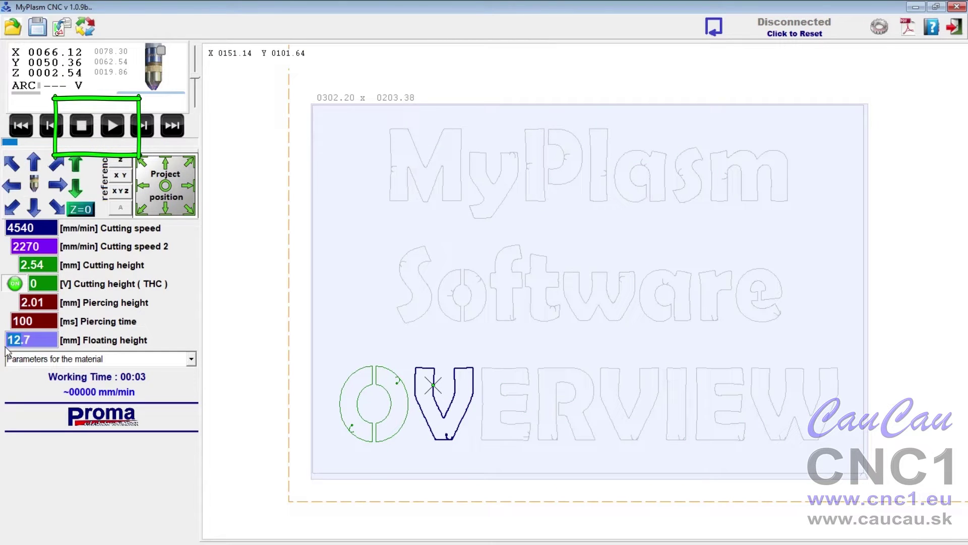
- Start automatic cutting from the selected letter V contour and stop the run
key("F5")
left_click(81, 126)
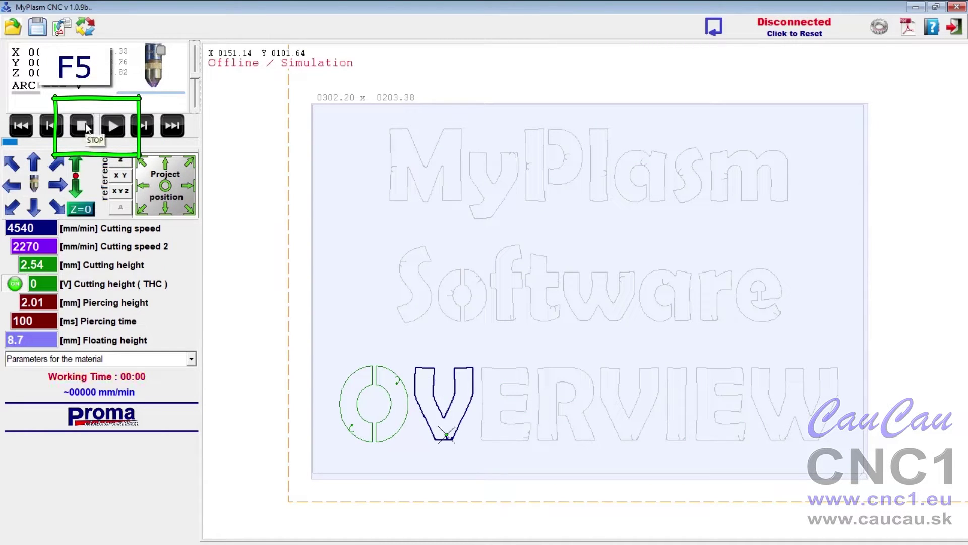
key("Escape")
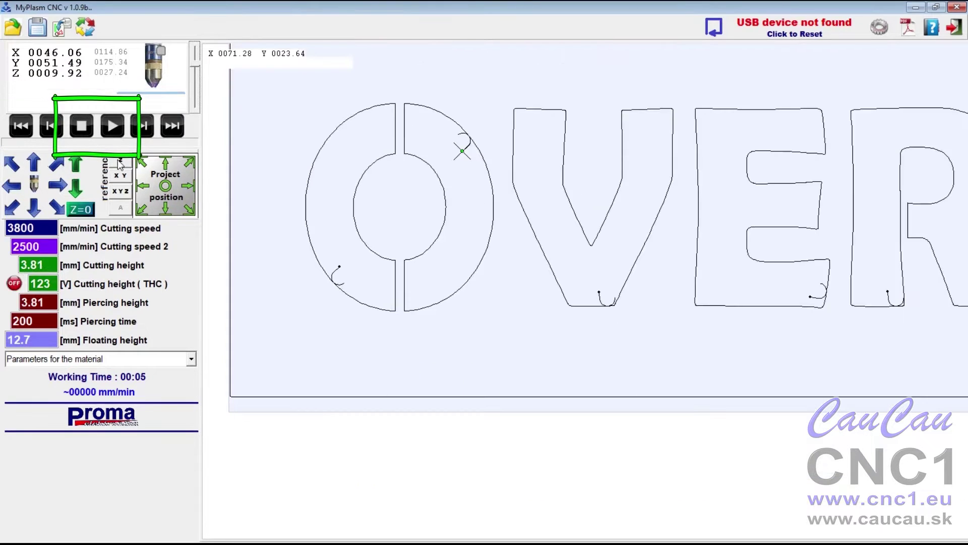
- Run the cutting path in simulation mode from the first contour of the letter O and stop the run at the letter E
left_click(111, 127, "shift")
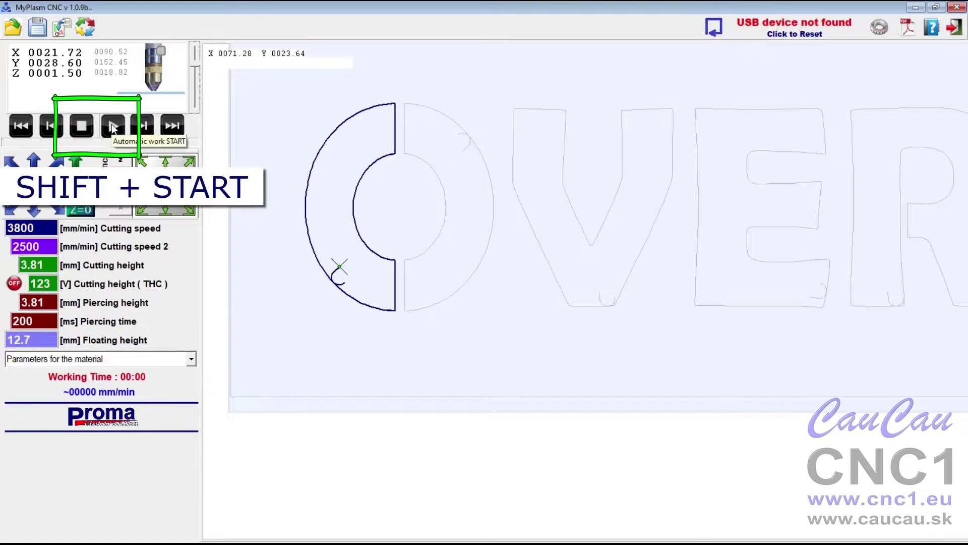
left_click(81, 127)
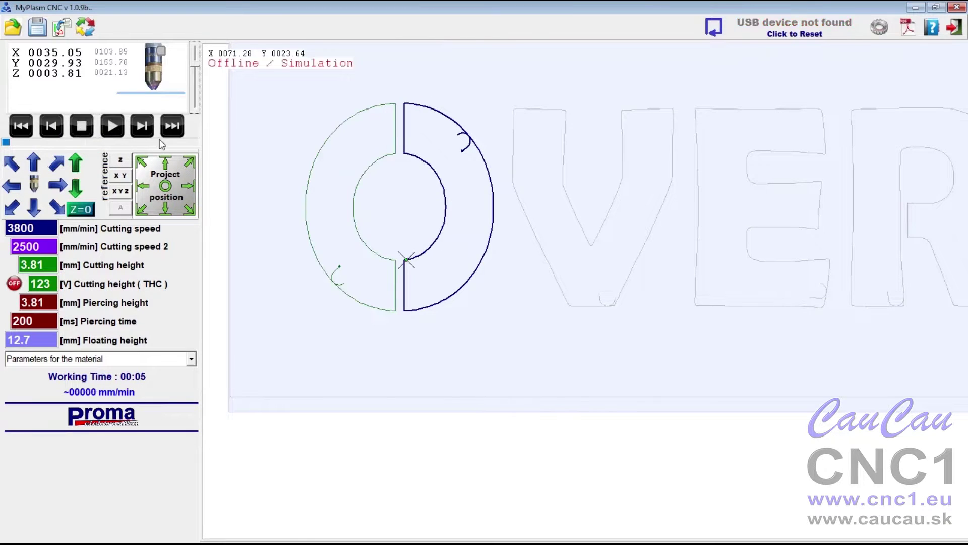
key("KP_Subtract")
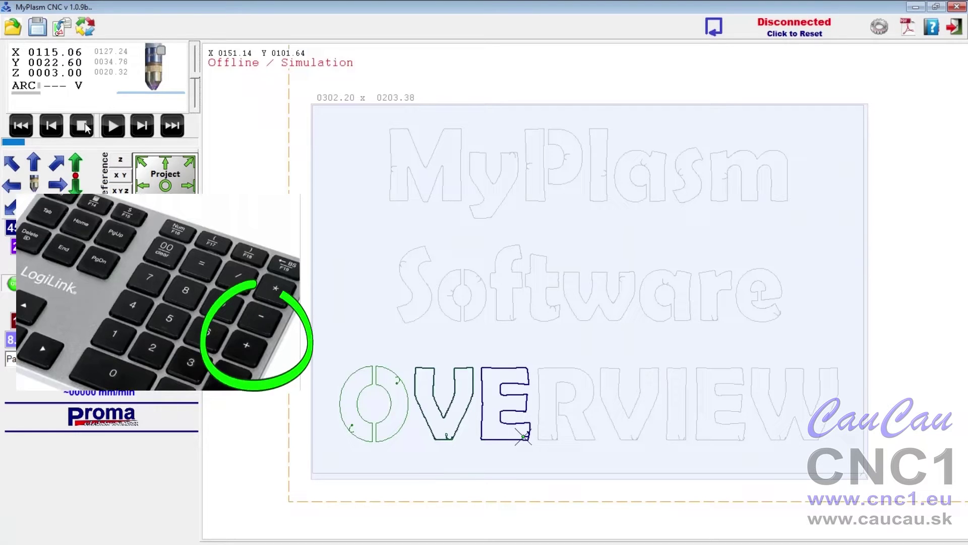
key("KP_Subtract")
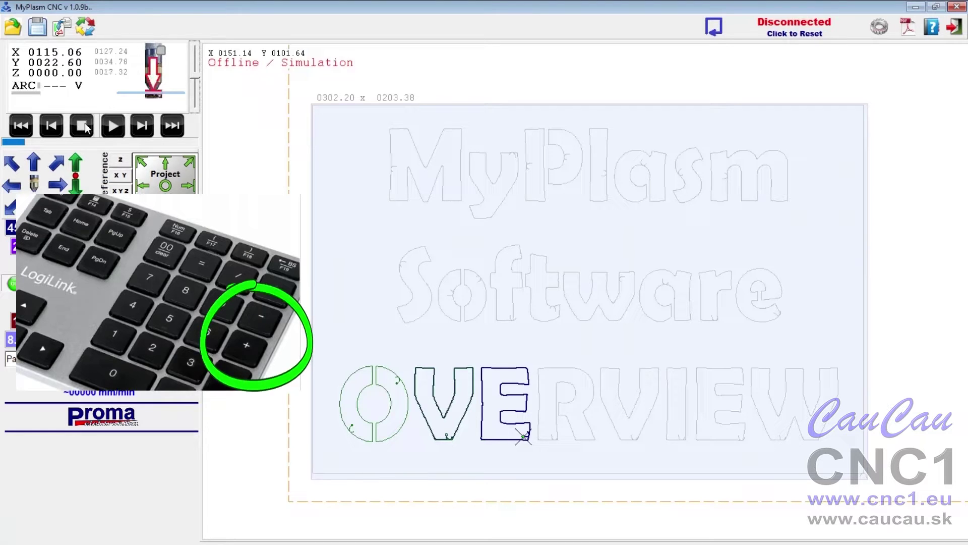
left_click(82, 125)
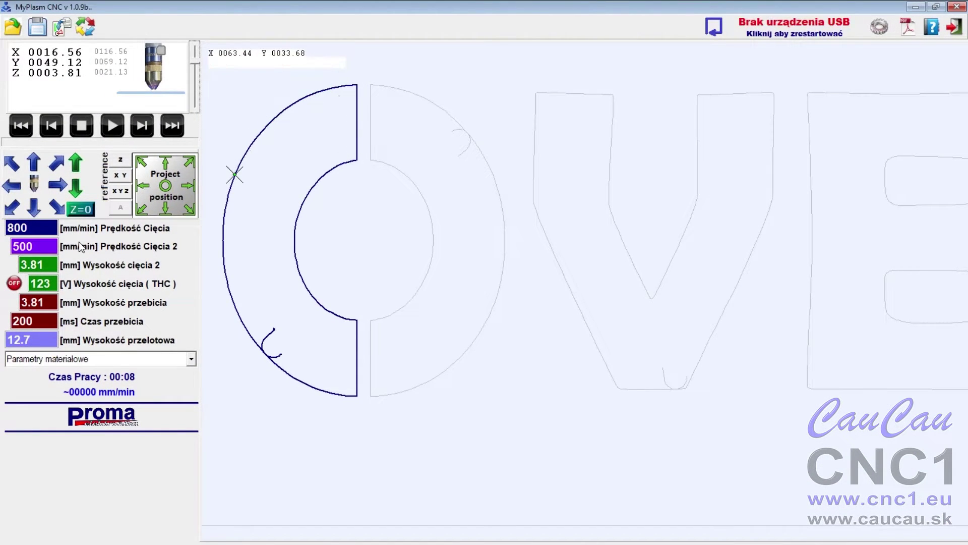
- Resume cutting from the torch's current spot on the letter O's contour, and run the path in reverse
right_click(111, 126)
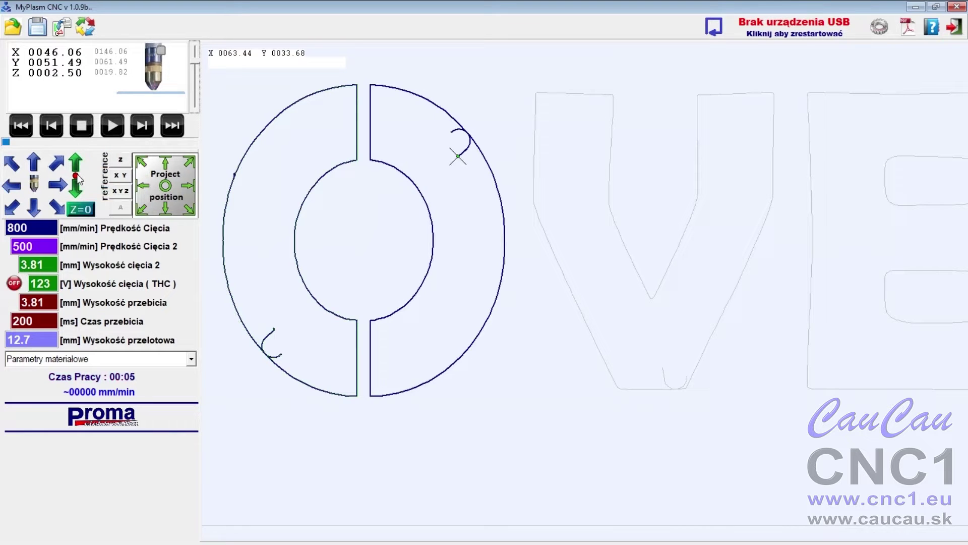
key("ctrl")
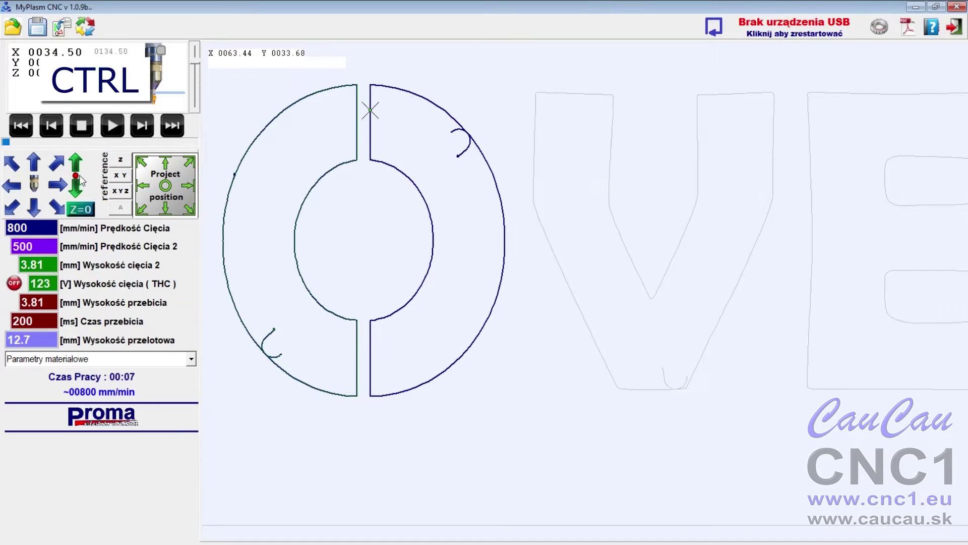
left_click(112, 126, "ctrl")
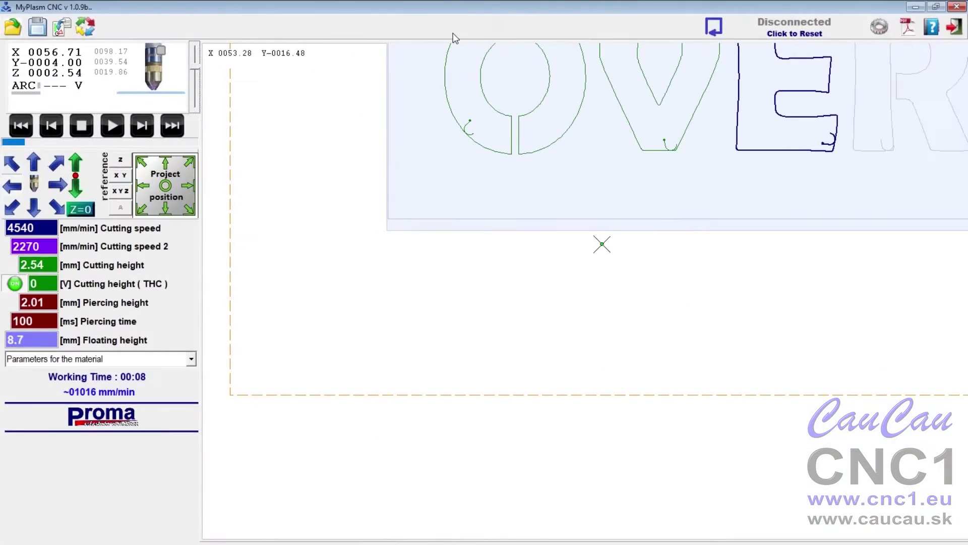
- Jog the torch back and forth along X below the project, and move it in positive Y
key("Right")
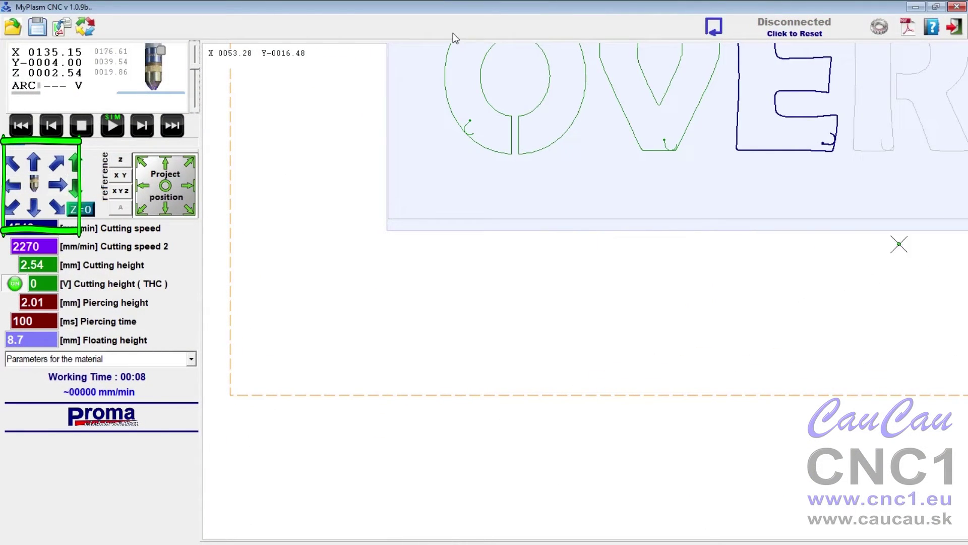
key("Left")
key("Right")
key("Left")
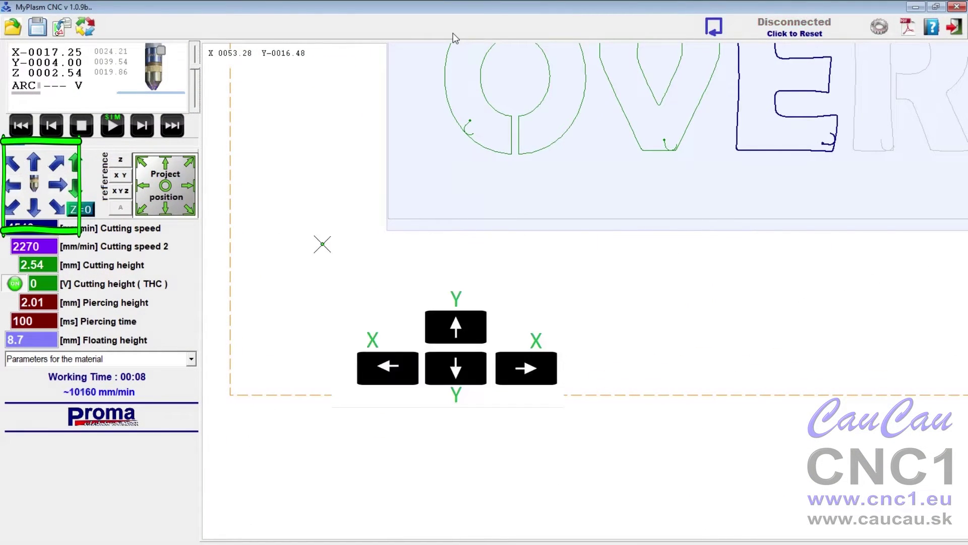
key("Right")
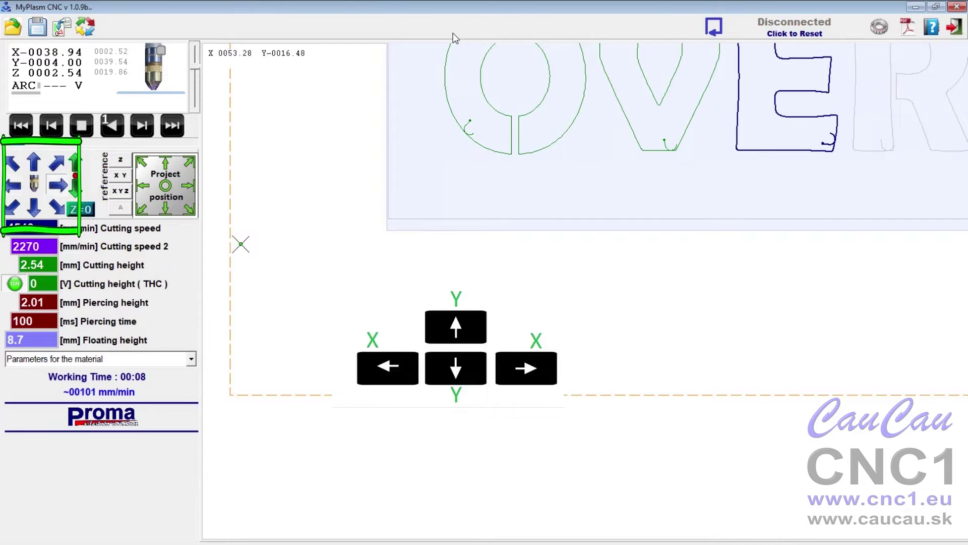
key("Up")
key("Up")
key("Right")
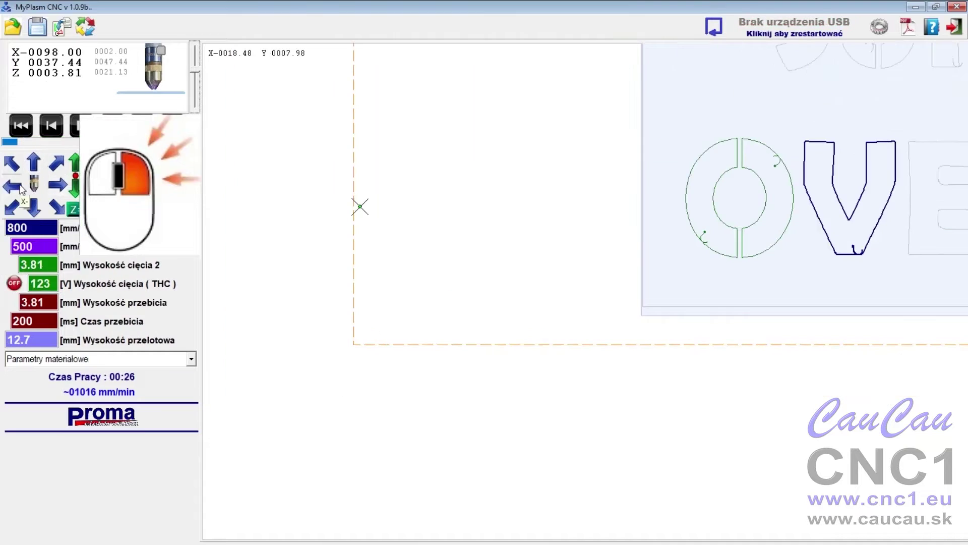
- Jog the torch past the work area limit in negative X, and return it in positive X at maximum speed
right_click(20, 187)
right_click(21, 187)
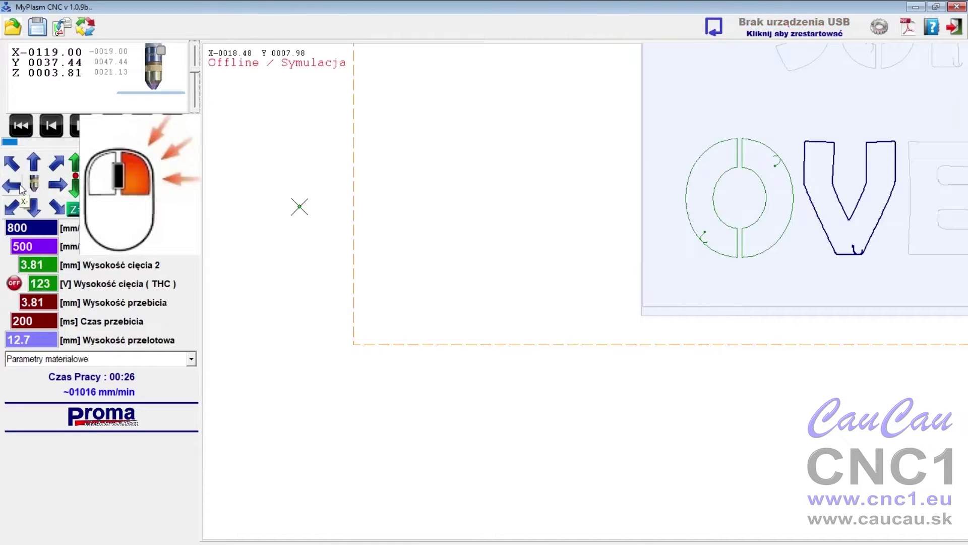
right_click(58, 187)
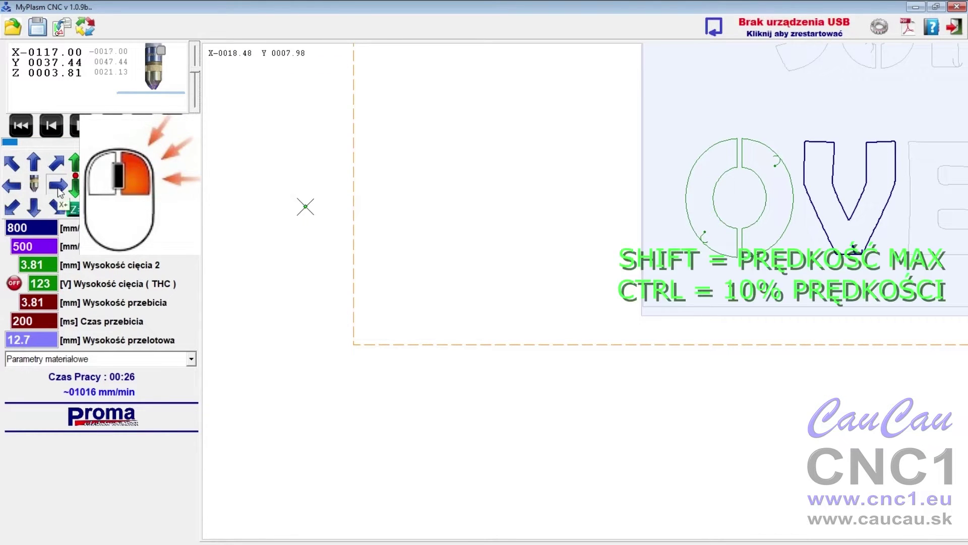
right_click(58, 187, "shift")
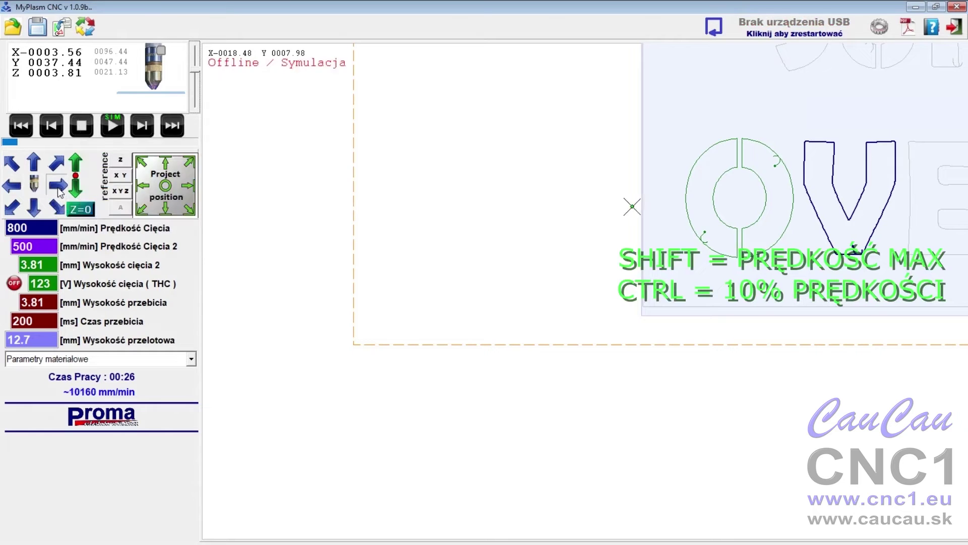
- Jog the torch along X and Y at maximum speed, and in negative Y at 10% speed
key("shift+Left")
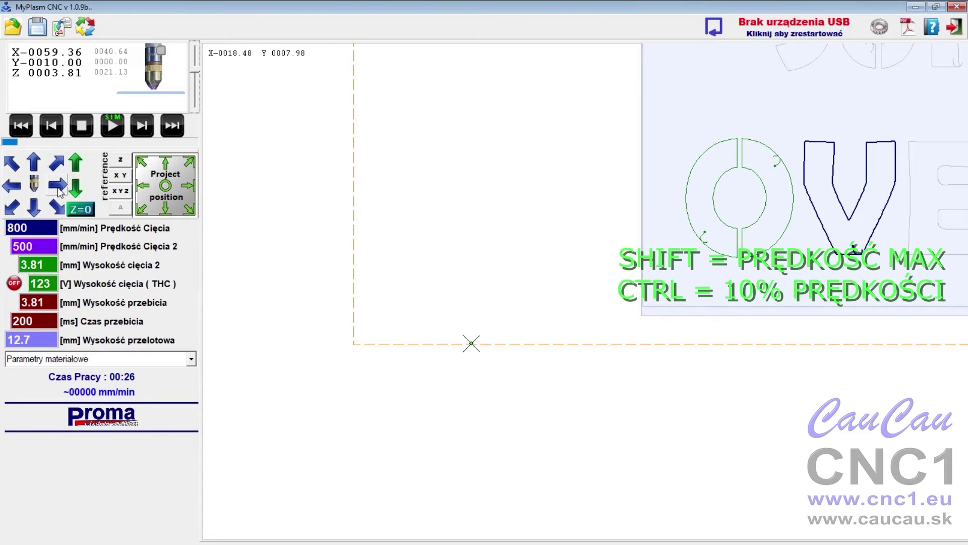
key("shift+Up")
key("shift+Right")
key("ctrl+Down")
key("ctrl+Down")
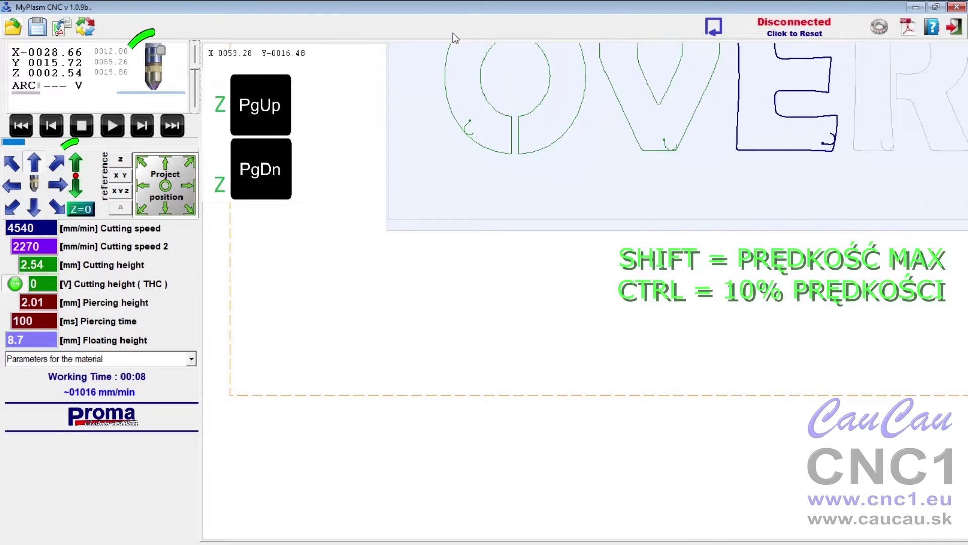
- Jog the torch in positive Y and X, and lower and raise it along Z, ending at Z 14.50
key("Up")
key("Right")
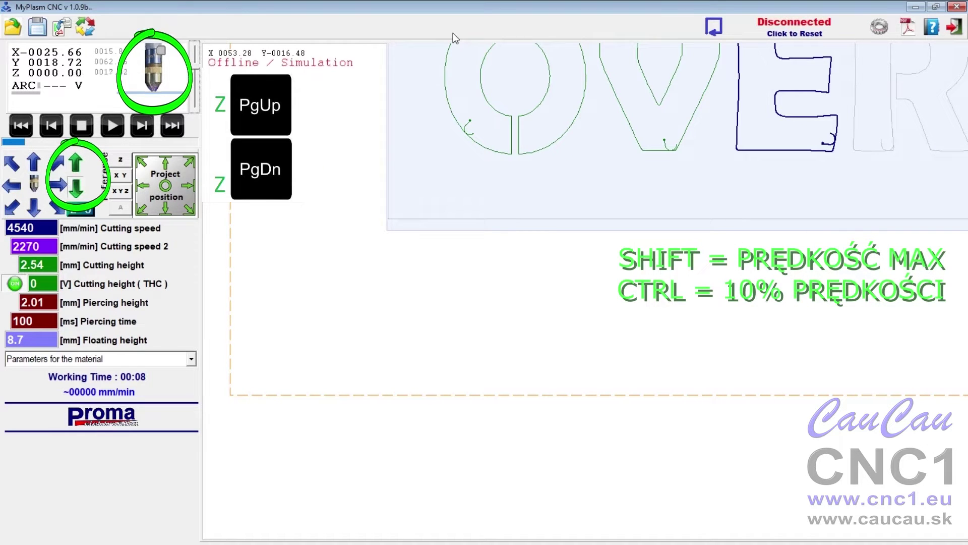
key("Page_Down")
key("Page_Up")
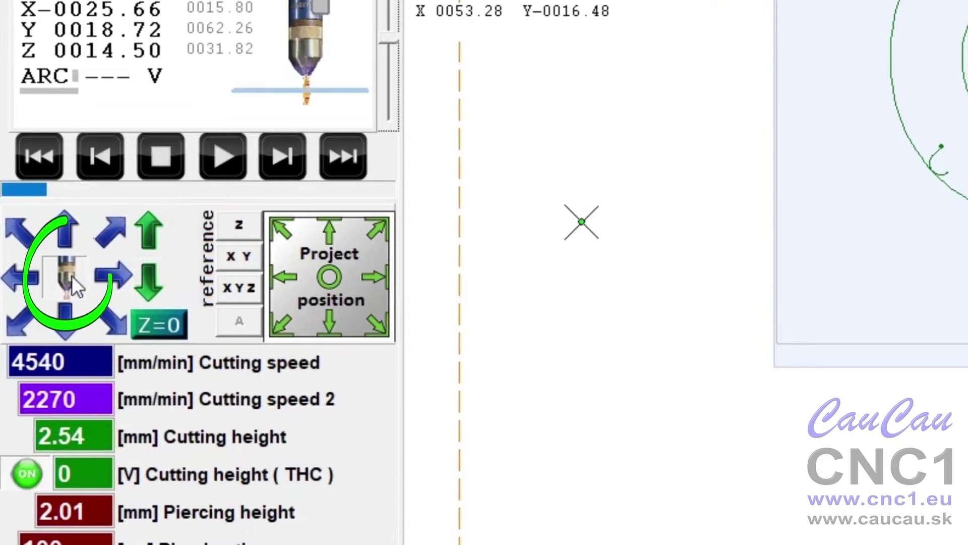
- Toggle the plasma torch manually, and reference the Z axis and the X and Y axes
key("space")
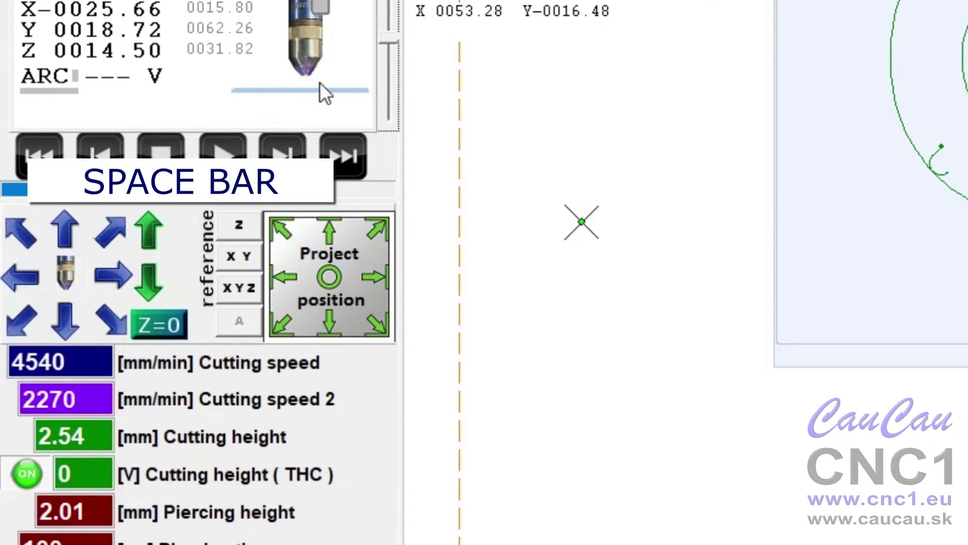
left_click(235, 224)
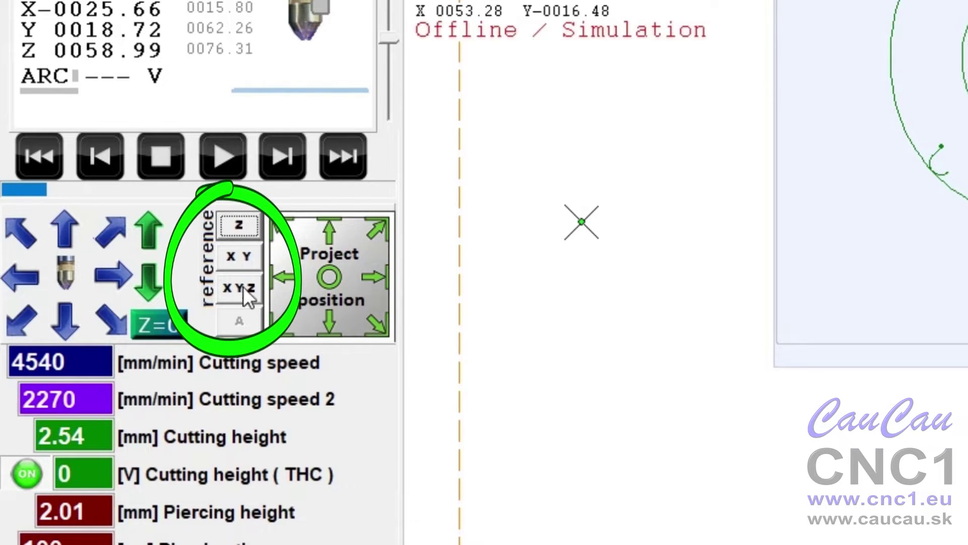
left_click(238, 256)
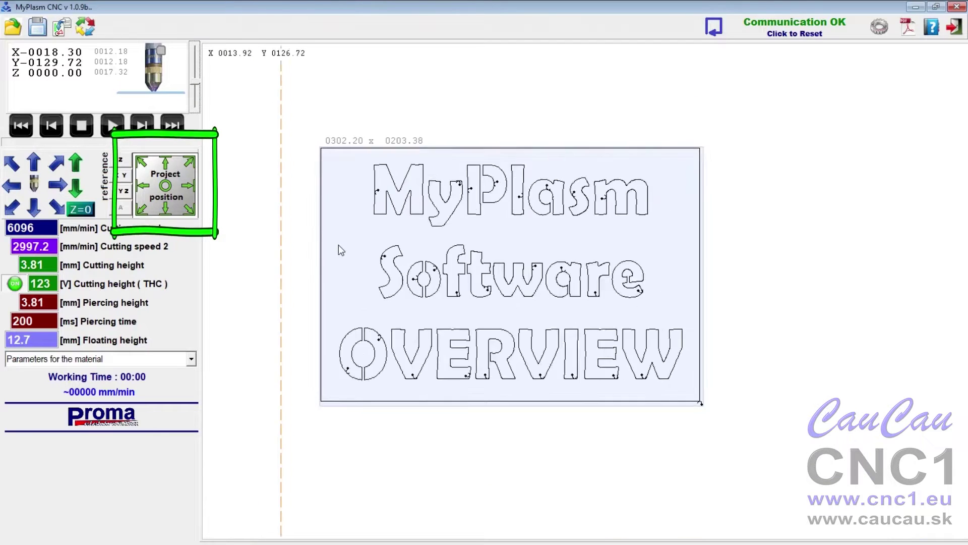
- Set the project position so that the project's lower-left corner lies at the current torch location
scroll(338, 245, "down", 2)
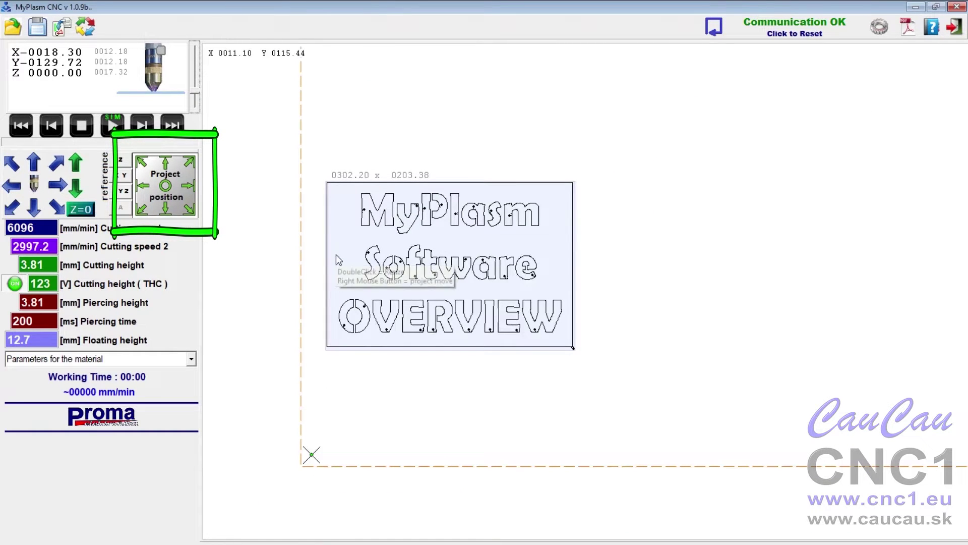
key("F9")
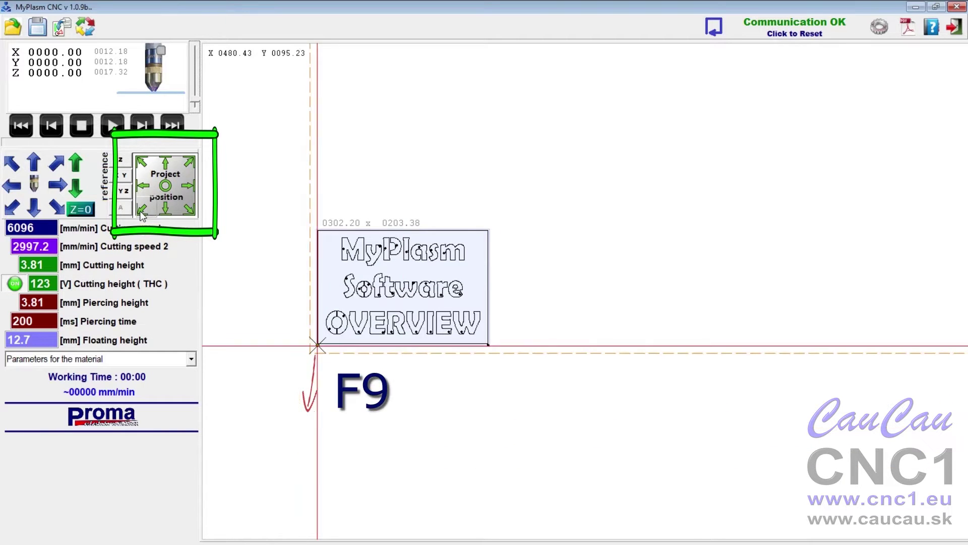
scroll(281, 373, "up", 5)
scroll(280, 378, "up", 1)
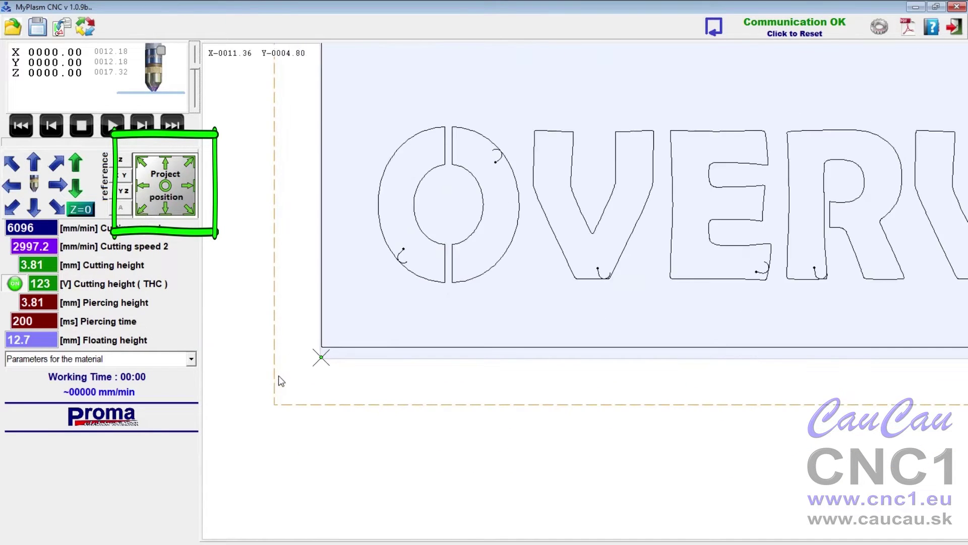
scroll(279, 381, "down", 6)
- Jog the torch diagonally away from the project, and align the project's upper-left corner and its centre with the torch position
left_click(55, 167)
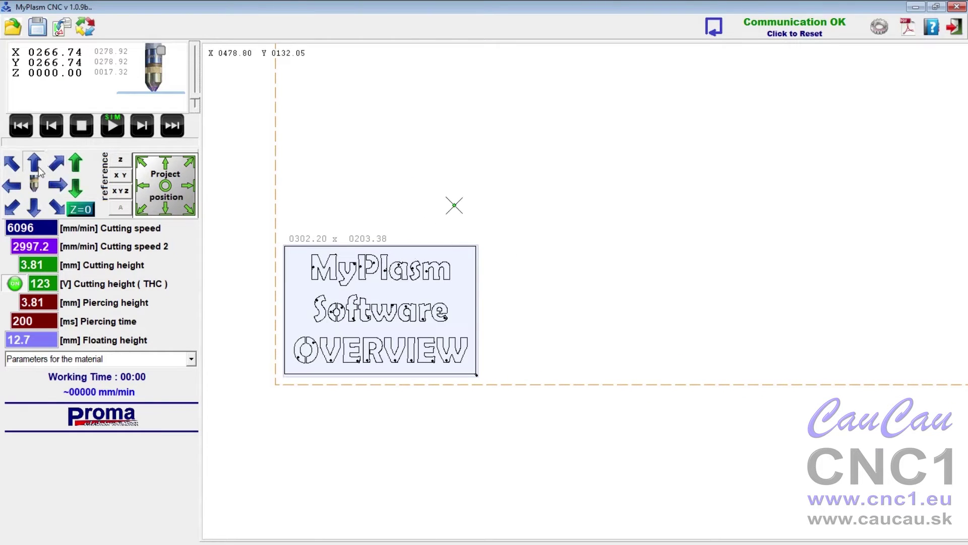
left_click(11, 163)
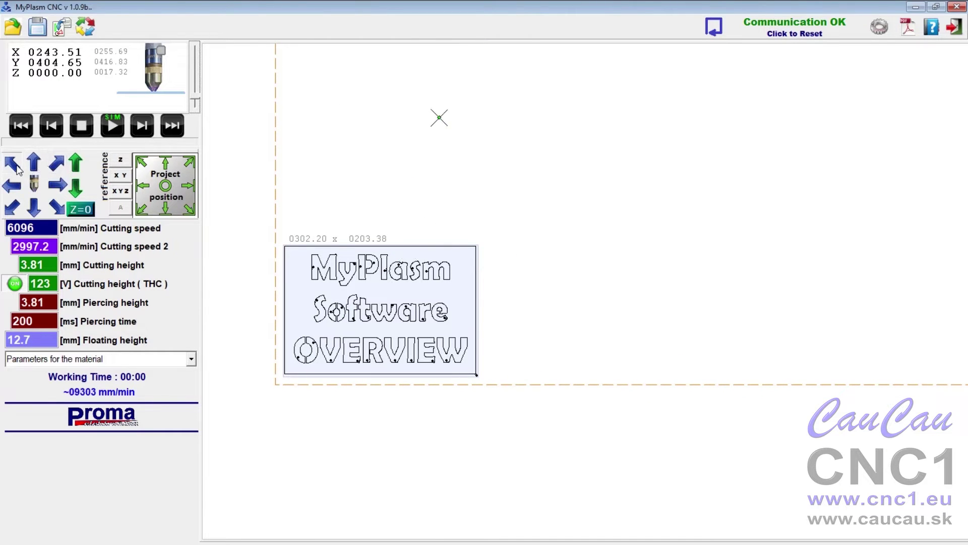
left_click(144, 167)
scroll(487, 261, "down", 2)
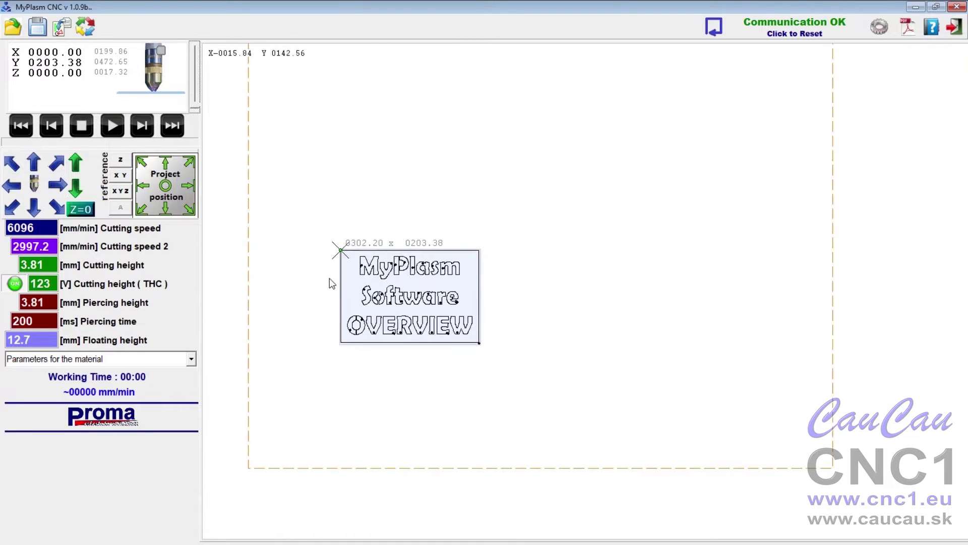
left_click(165, 186)
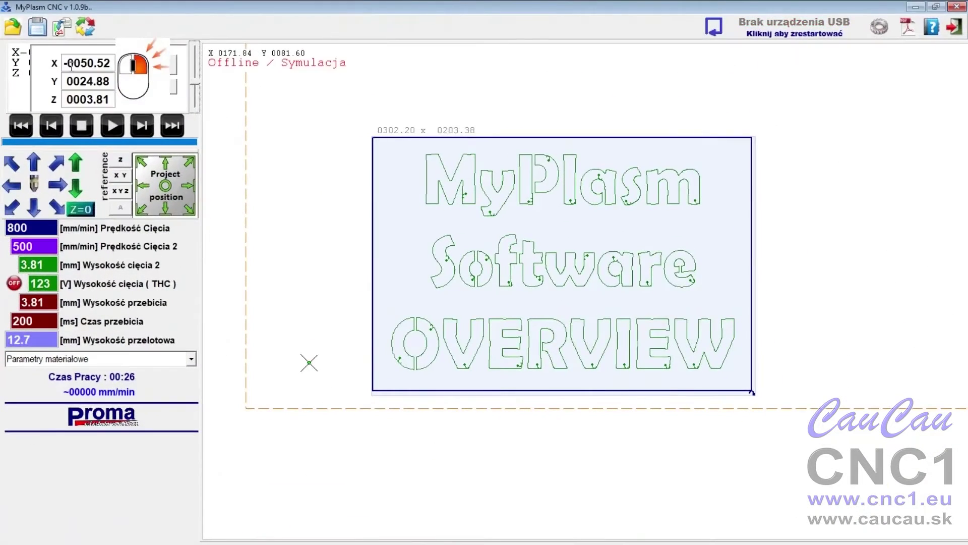
- Set the material/project position to X 10 and Y 10 and apply it
left_click(82, 151)
left_click_drag(82, 151, 8, 154)
type("10")
key("Tab")
type("10")
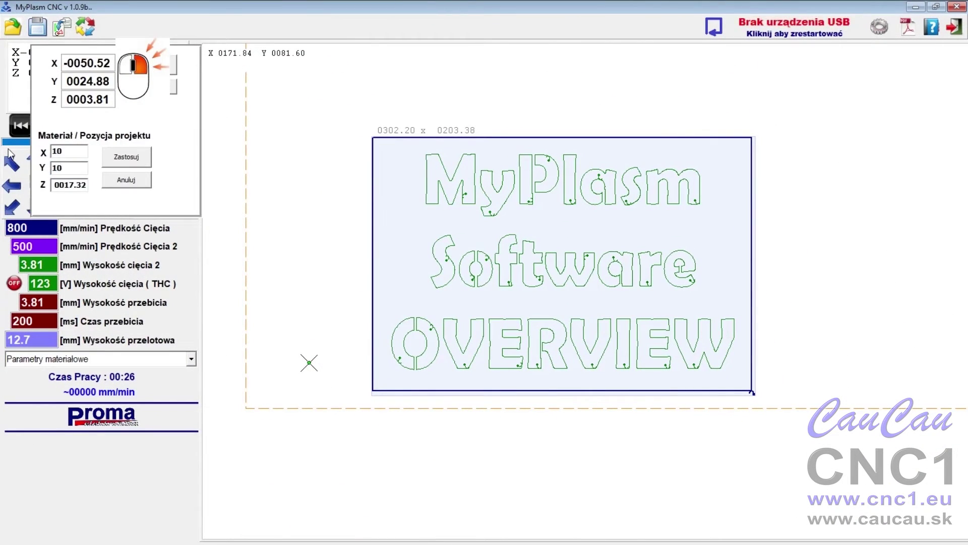
key("Return")
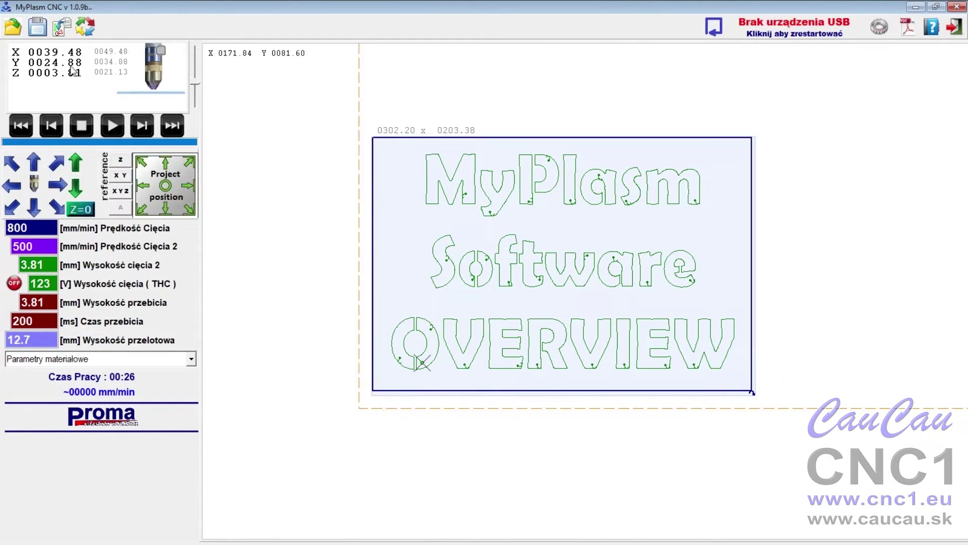
- Set the X value of the material/project position to 0, and zero the Z axis at the current torch height
right_click(71, 74)
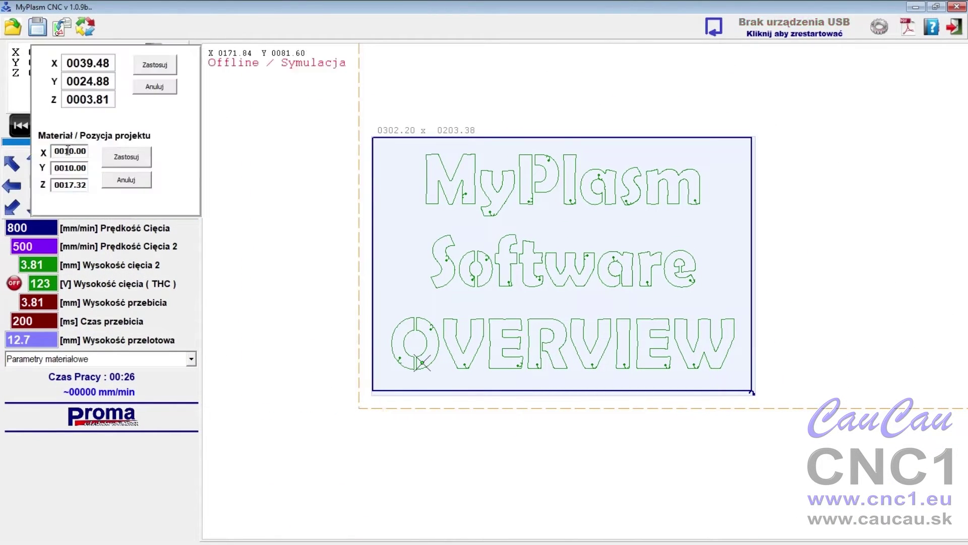
left_click(72, 152)
type("0")
key("Return")
scroll(337, 340, "down", 3)
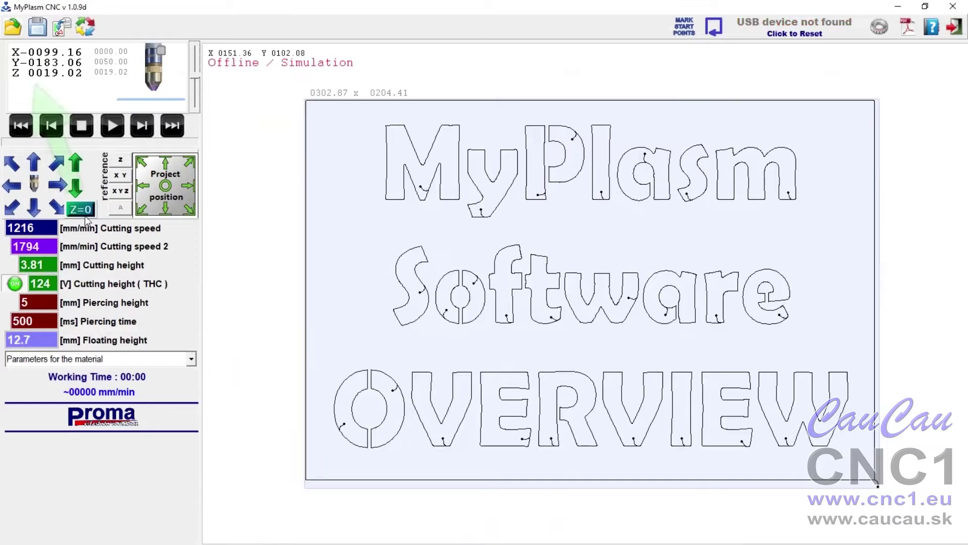
key("F8")
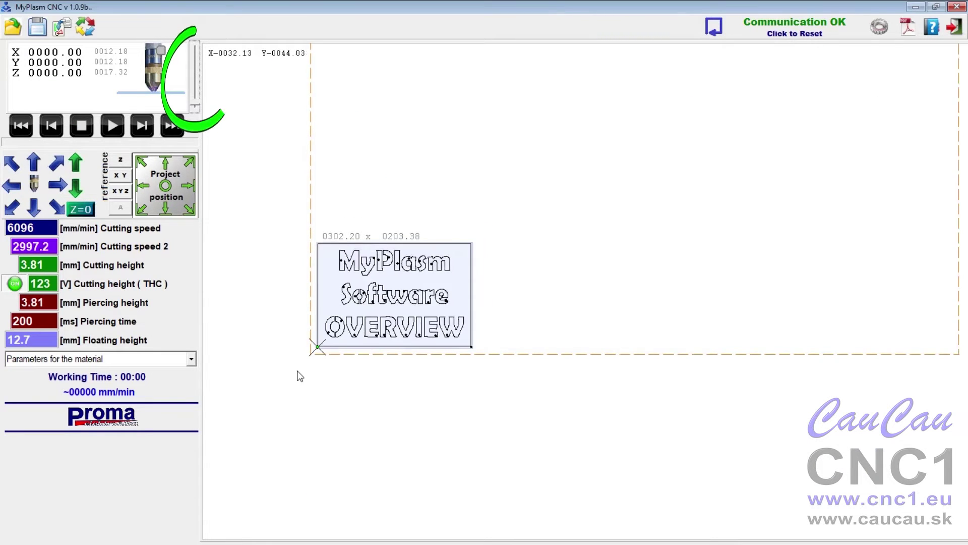
scroll(296, 370, "up", 3)
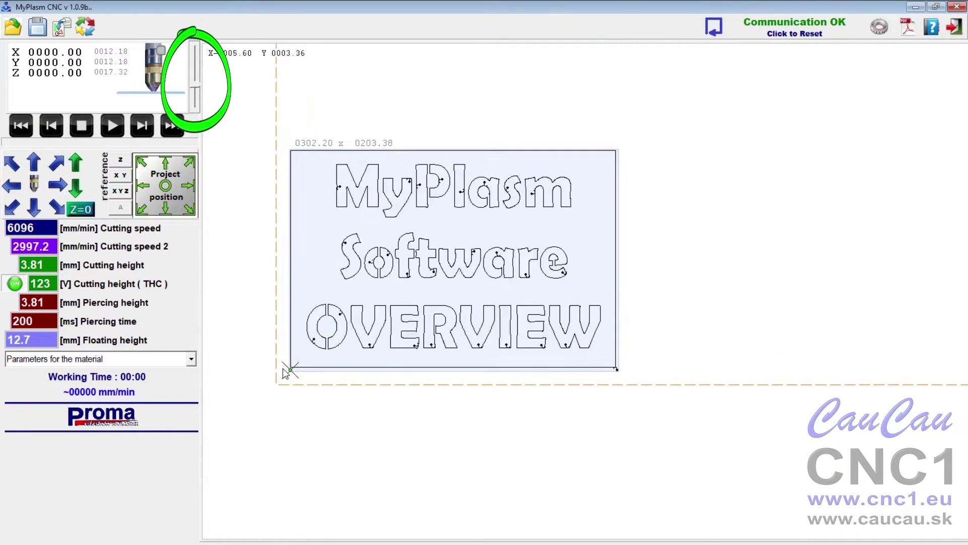
scroll(285, 372, "up", 3)
scroll(279, 375, "down", 5)
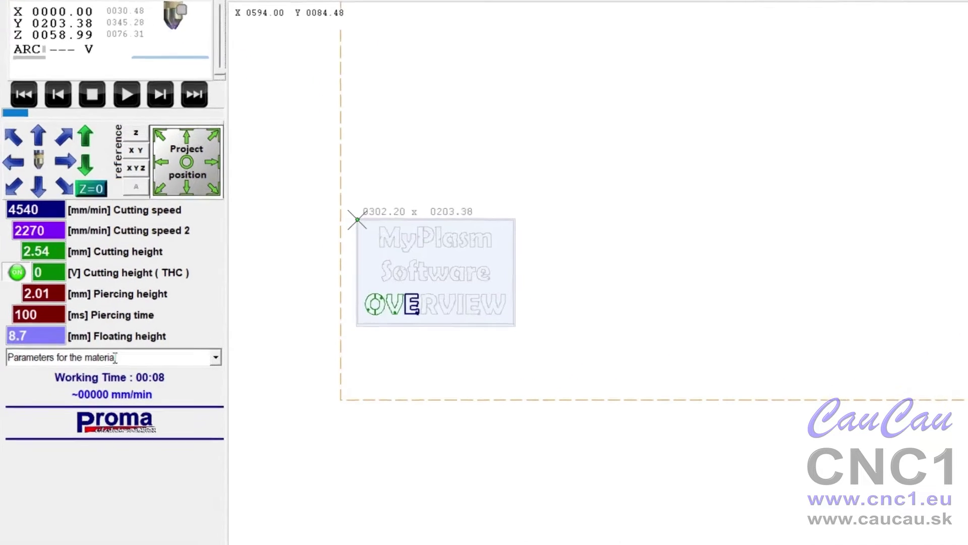
- Load the cutting parameters for Mild steel 4mm 65A, and replace them with those for Mild steel 3mm 65A
left_click(191, 358)
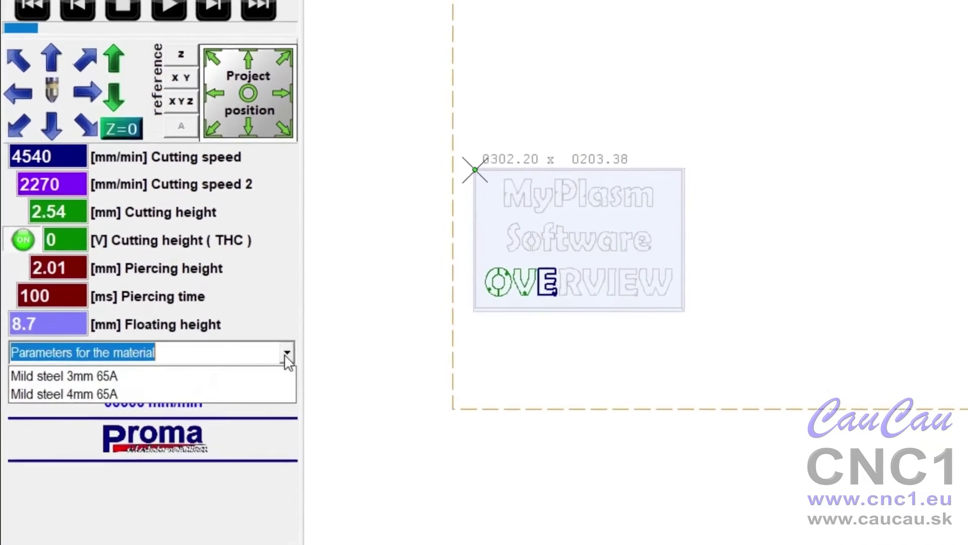
left_click(106, 394)
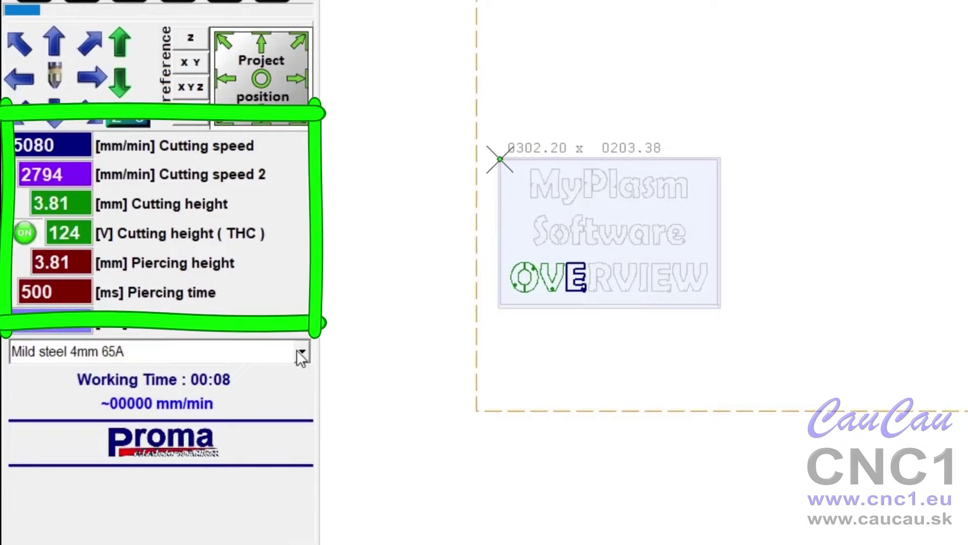
left_click(301, 358)
left_click(296, 393)
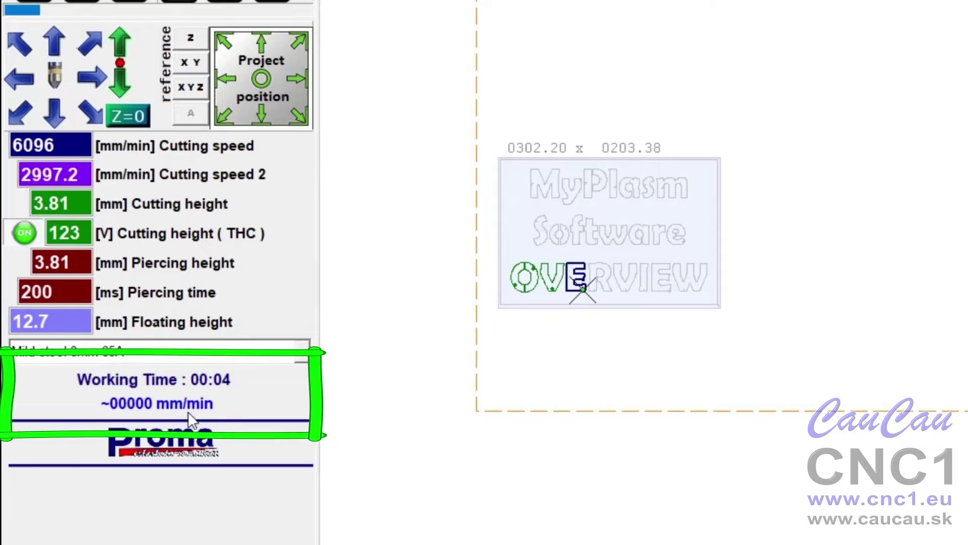
- Examine the nested MyPlasm Software OVERVIEW layout and its placement within the dashed work area limits
scroll(516, 339, "up", 1)
scroll(568, 292, "up", 5)
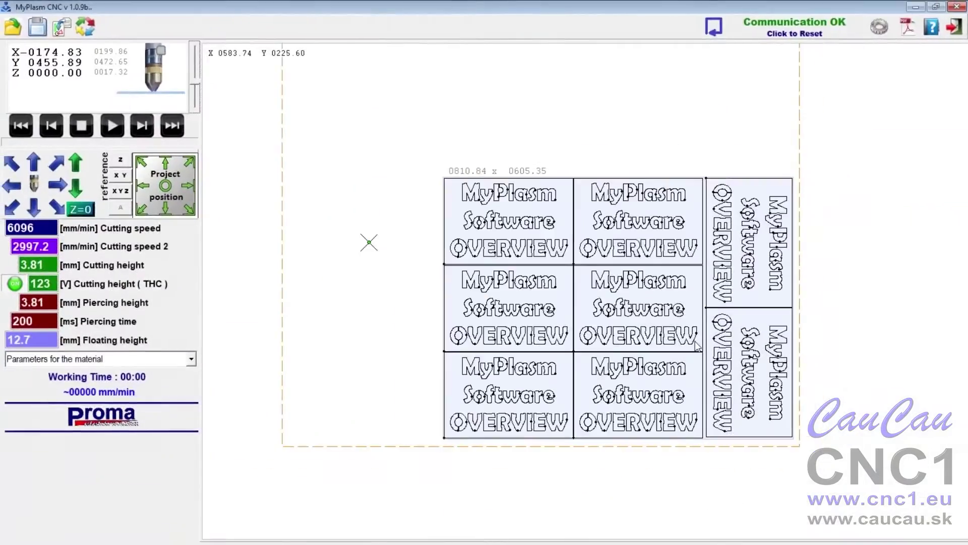
scroll(467, 406, "down", 2)
scroll(796, 410, "up", 4)
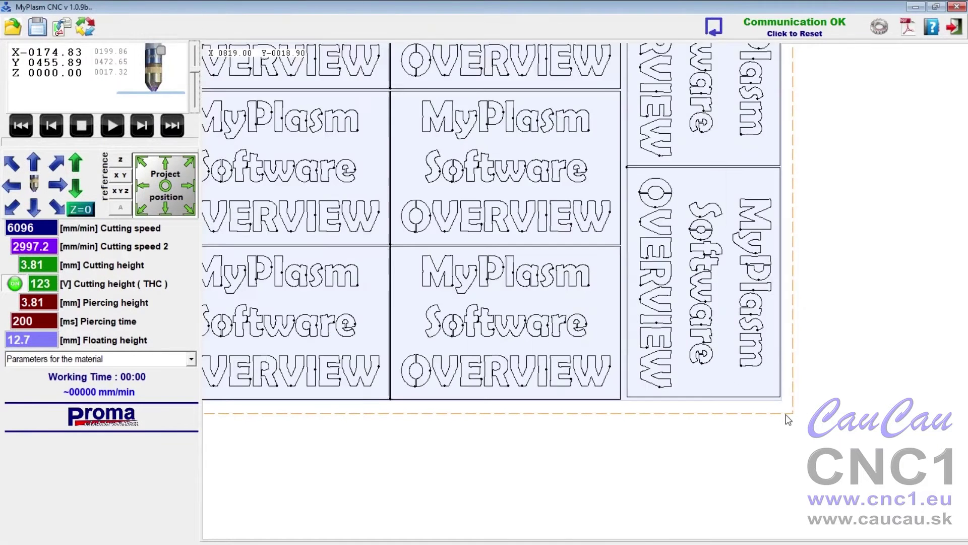
scroll(796, 413, "down", 5)
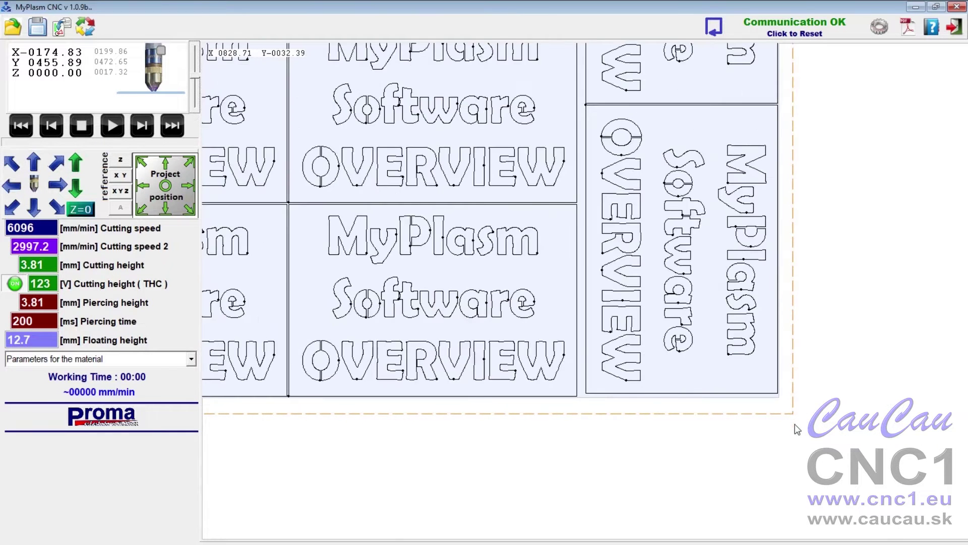
scroll(590, 467, "down", 1)
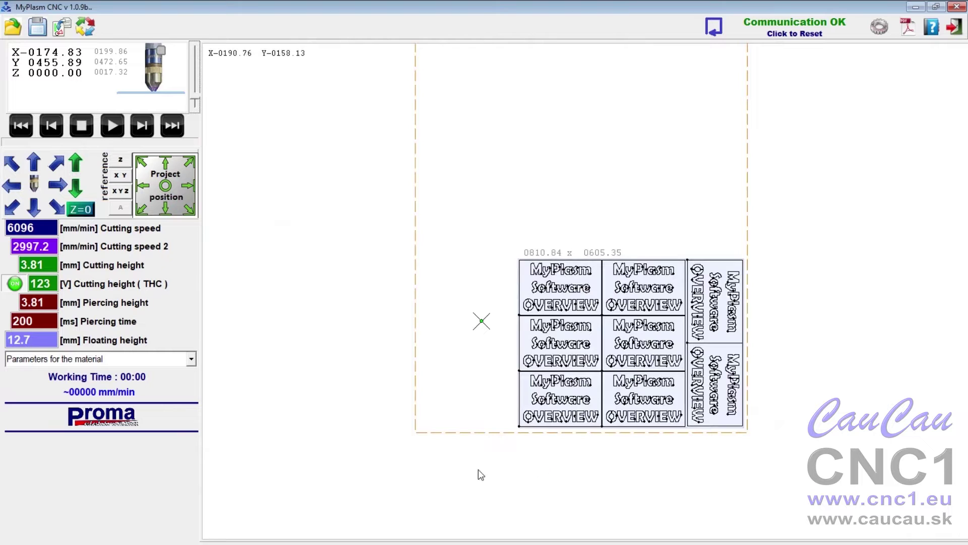
scroll(478, 469, "down", 2)
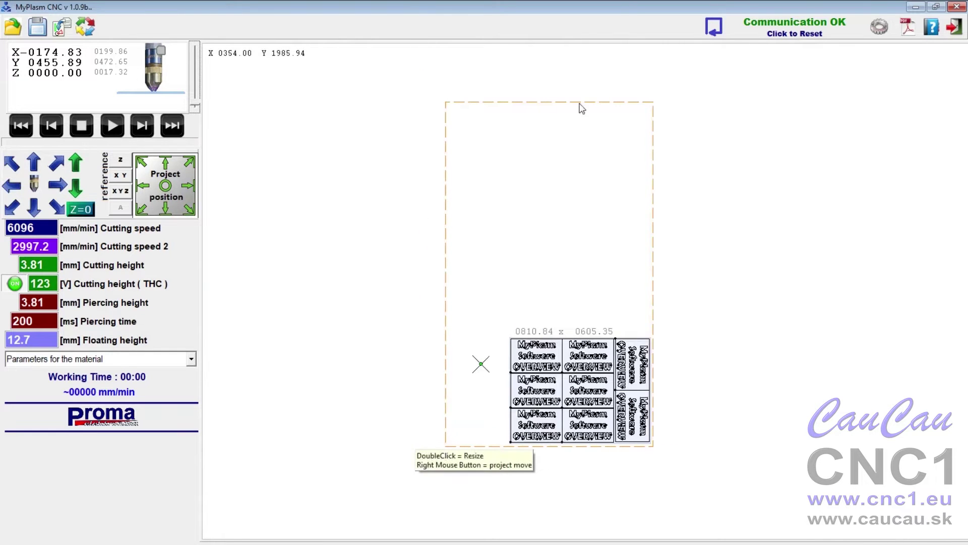
scroll(633, 450, "up", 1)
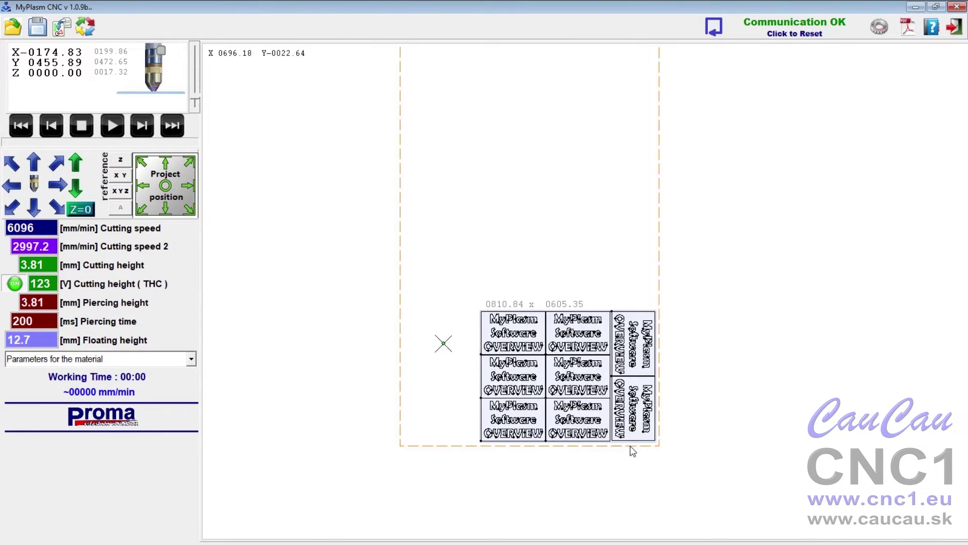
scroll(571, 423, "up", 4)
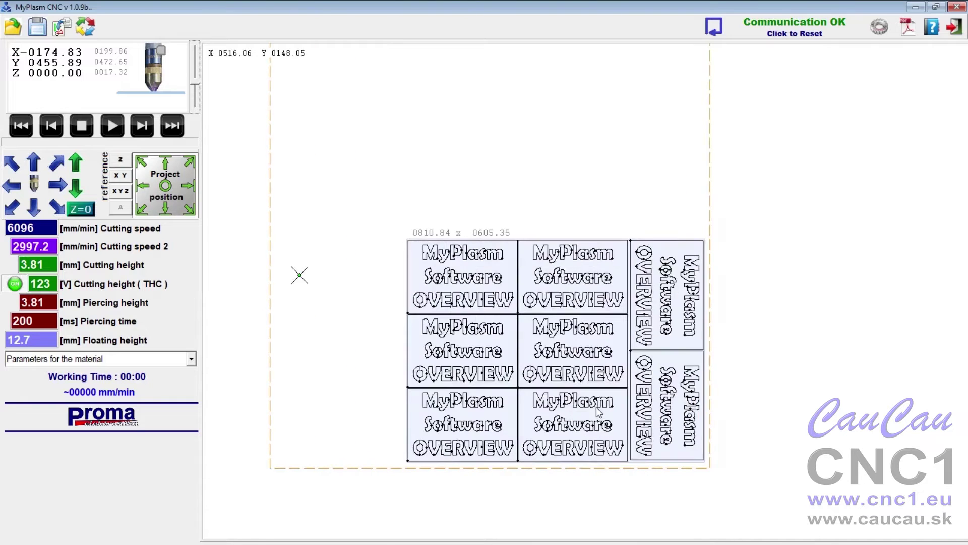
scroll(579, 343, "up", 5)
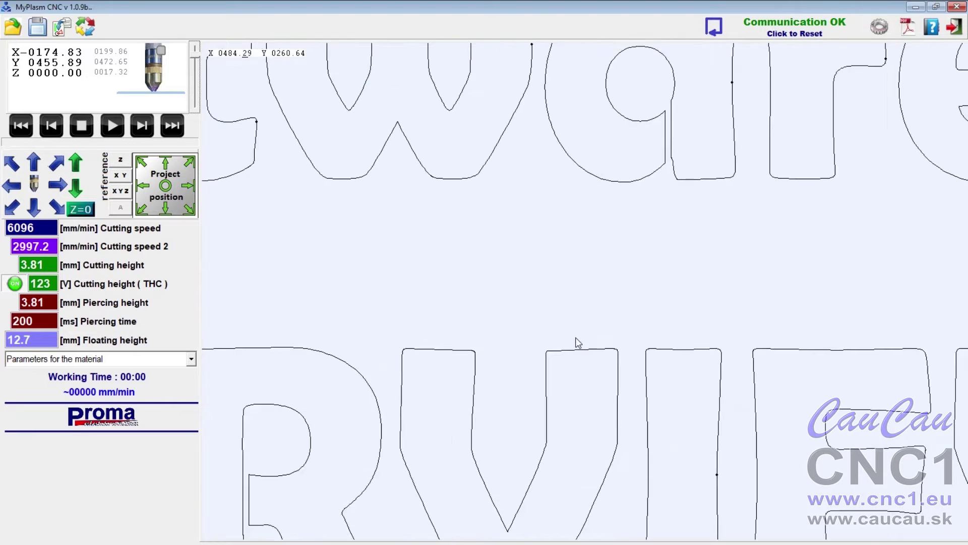
scroll(569, 408, "up", 1)
scroll(564, 408, "down", 5)
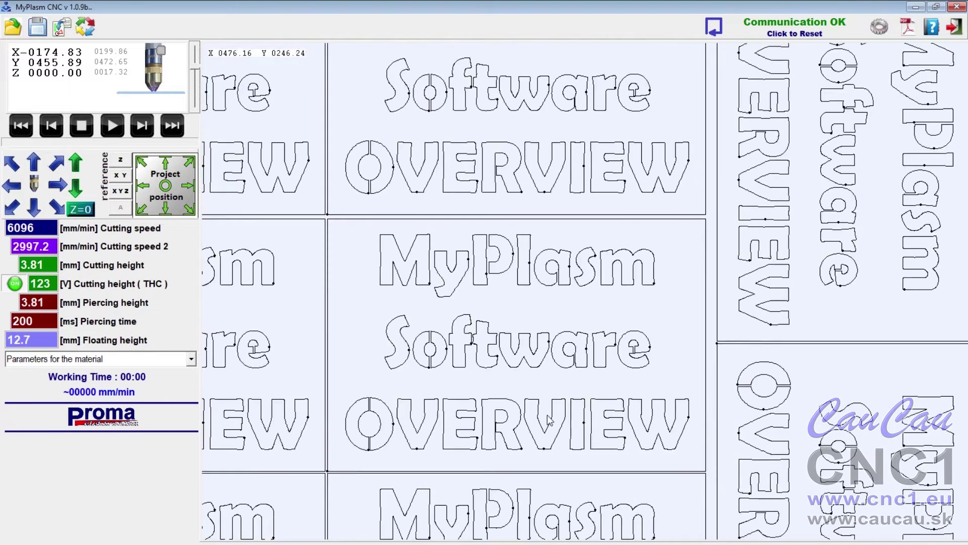
scroll(565, 275, "down", 4)
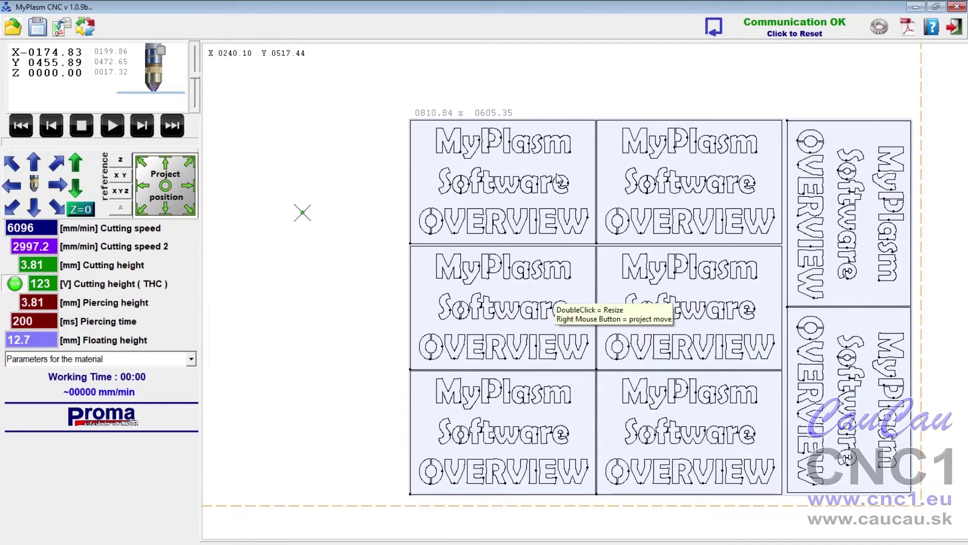
scroll(527, 157, "up", 6)
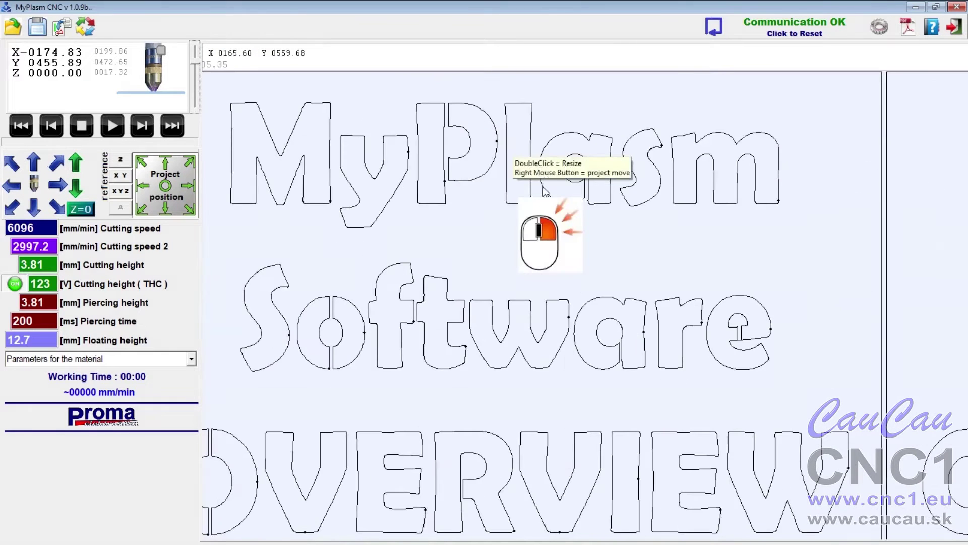
- Cut the project's outer frame path starting from a point low on its right edge
right_click(545, 190)
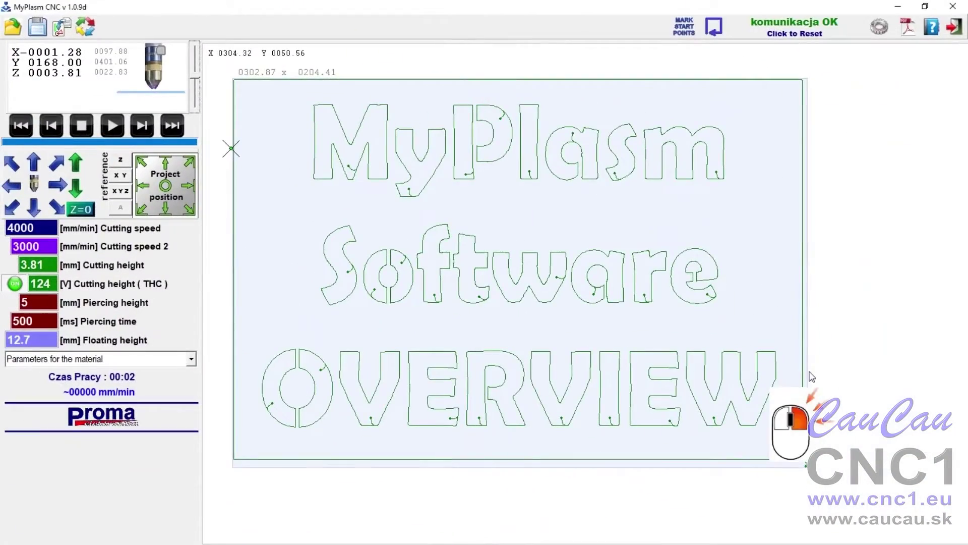
right_click(842, 365)
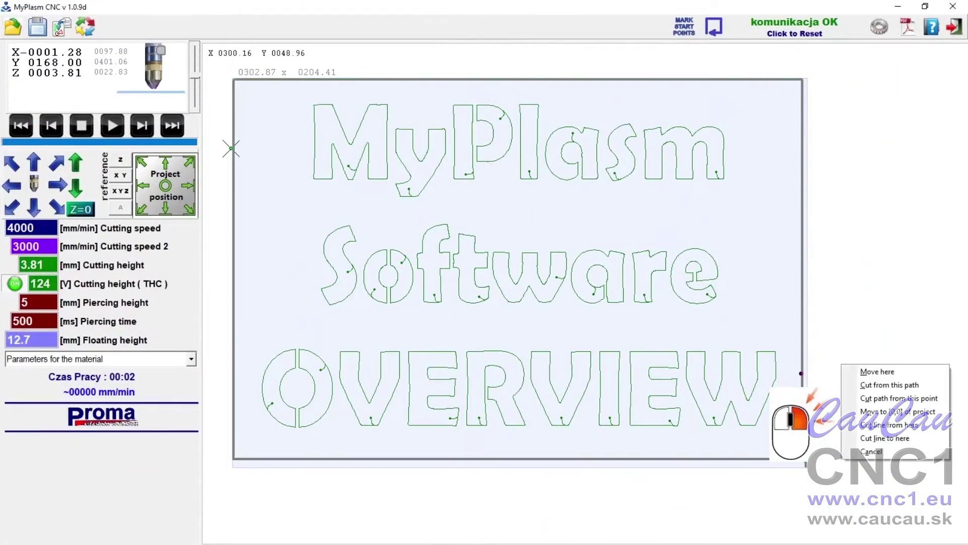
left_click(872, 398)
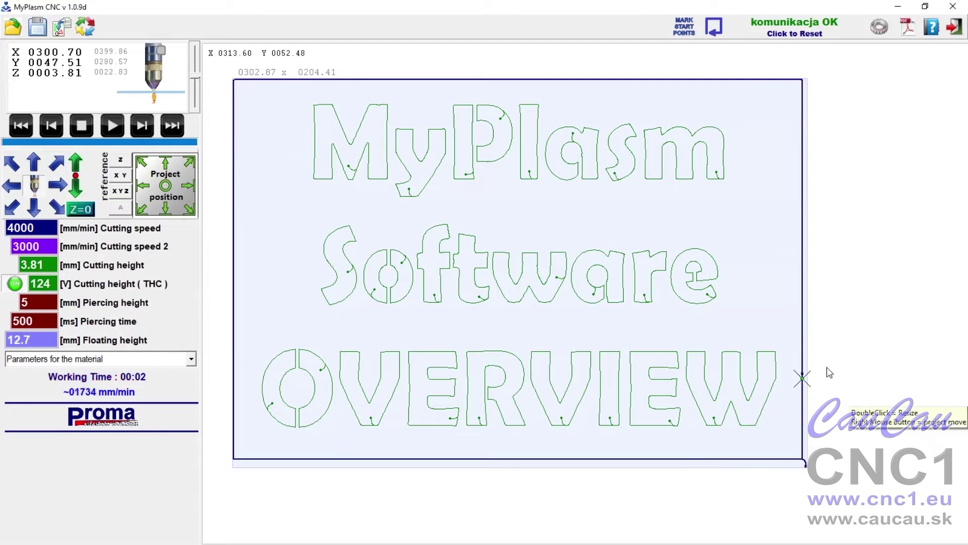
- Cut a straight line starting near the frame's lower-right corner and ending at a point on its left edge
right_click(805, 448)
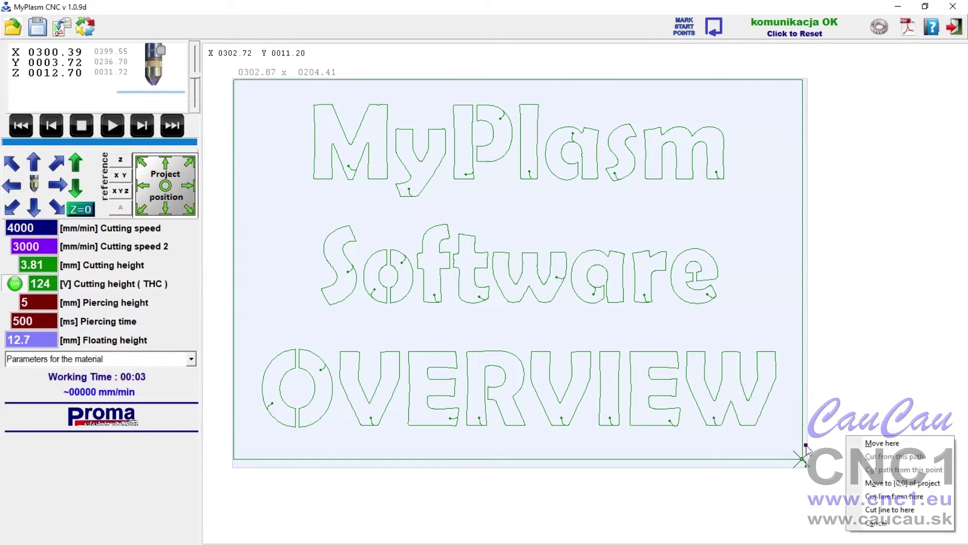
left_click(897, 498)
right_click(232, 289)
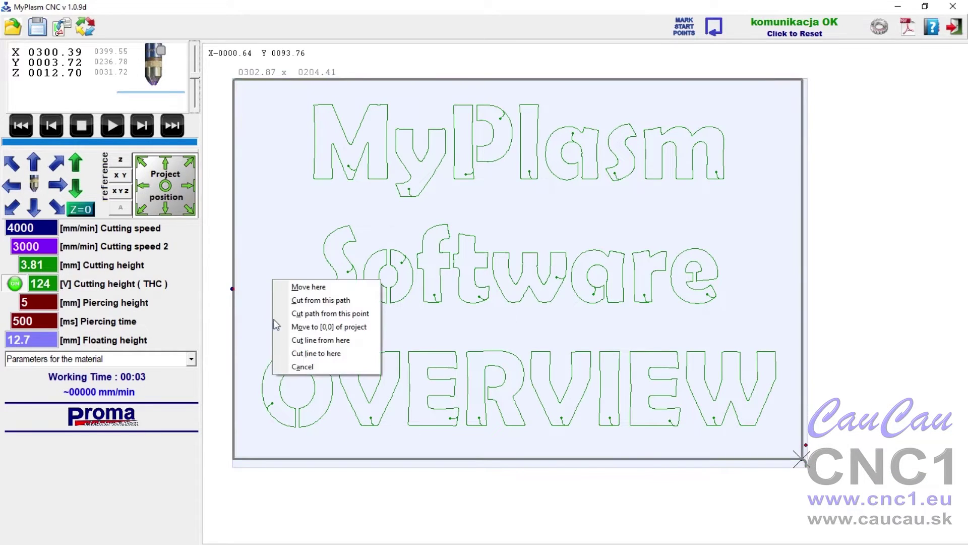
left_click(342, 354)
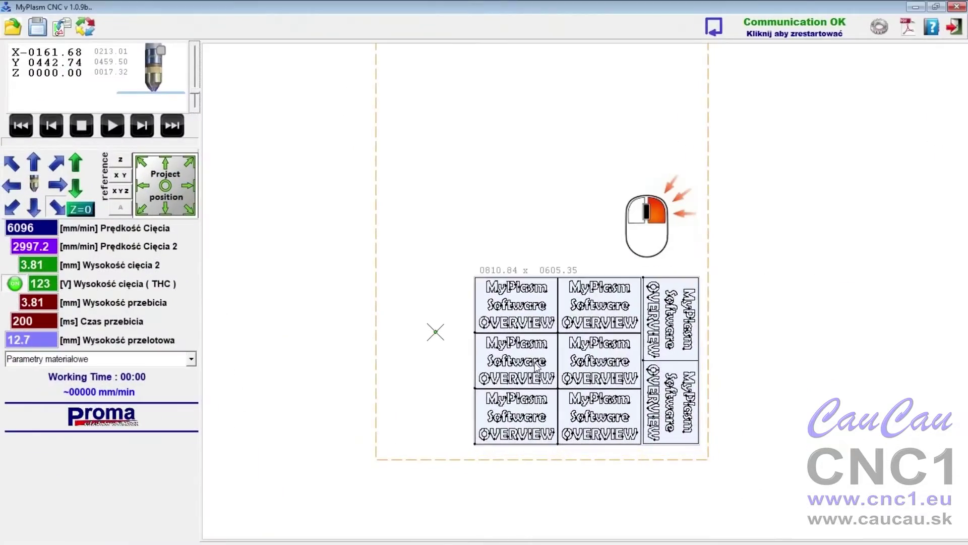
- Reposition the project under the torch, first by its lower-left corner and finally by the bottom start point of the O in OVERVIEW
mouse_move(536, 367)
right_mouse_down()
mouse_move(500, 328)
mouse_move(504, 235)
right_mouse_up()
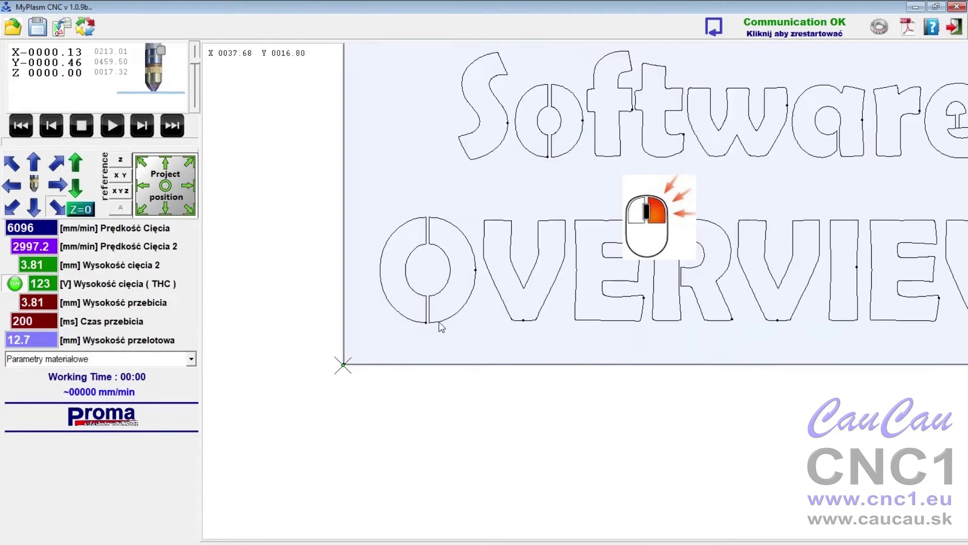
right_click_drag(429, 331, 358, 373)
right_click_drag(357, 368, 352, 362)
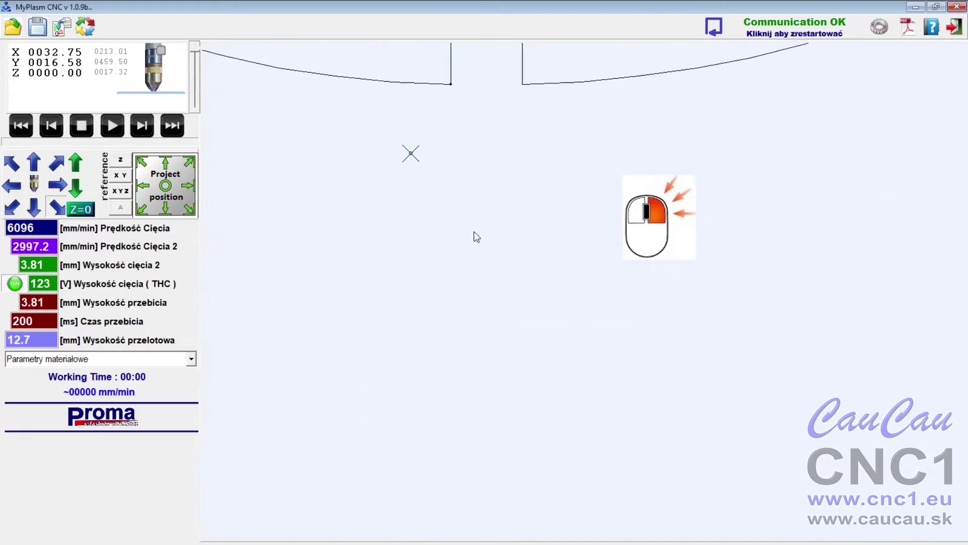
right_click_drag(453, 292, 395, 369)
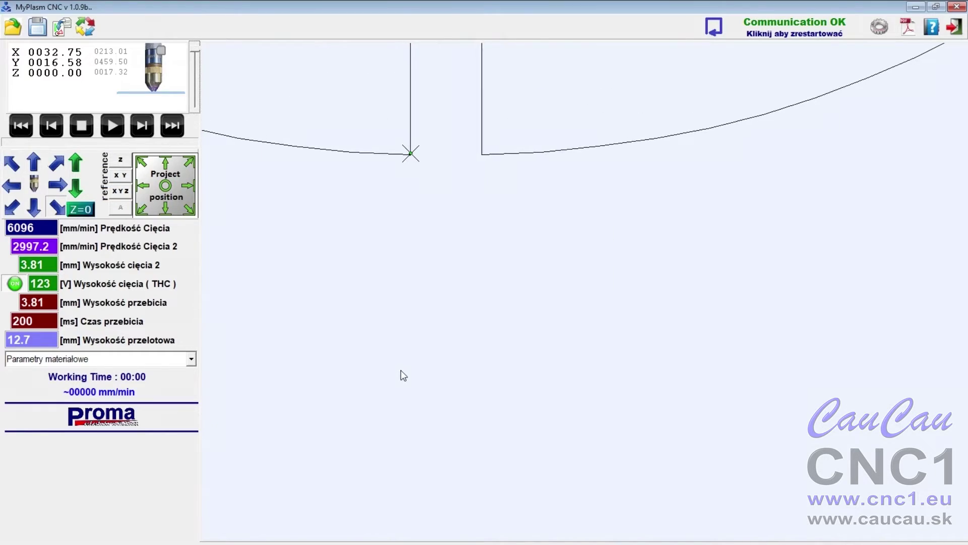
- Examine the colour-coded cutting path, piercing count, total length and estimated time of the MyPlasm project, and run the same analysis for the round flange
scroll(450, 347, "down", 5)
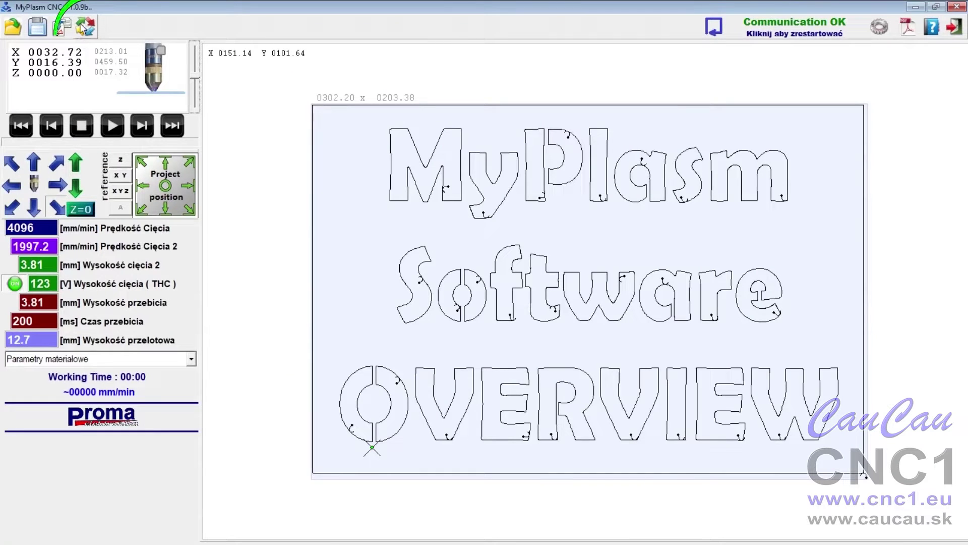
left_click(88, 27)
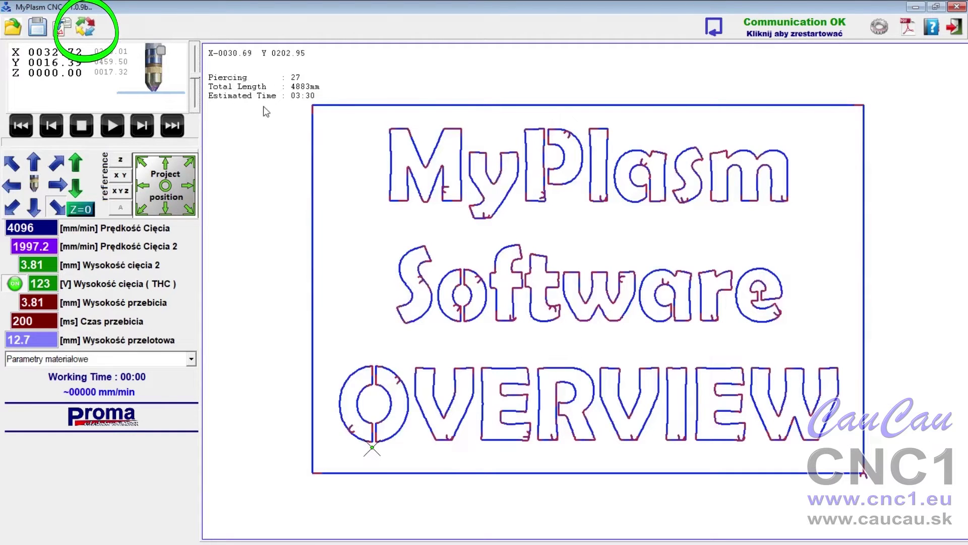
scroll(660, 424, "up", 5)
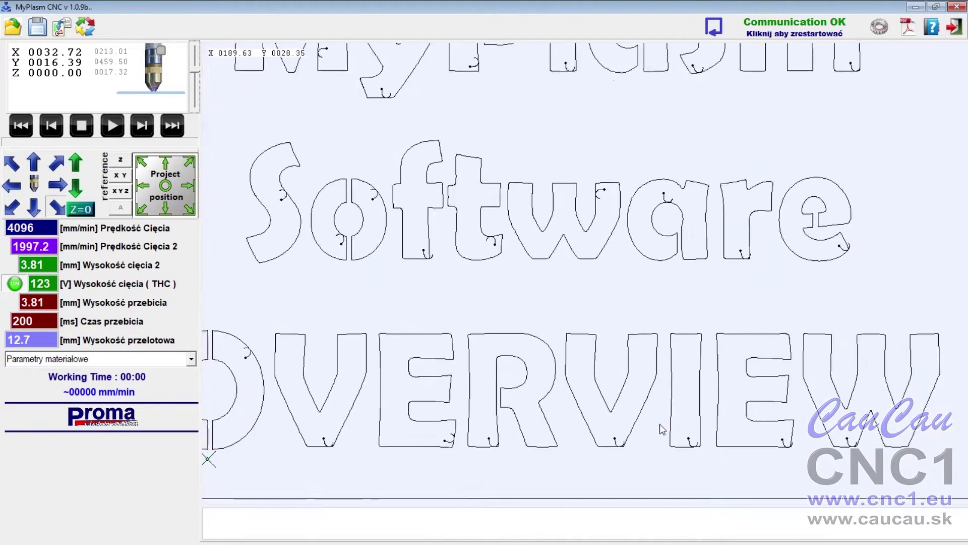
left_click(85, 26)
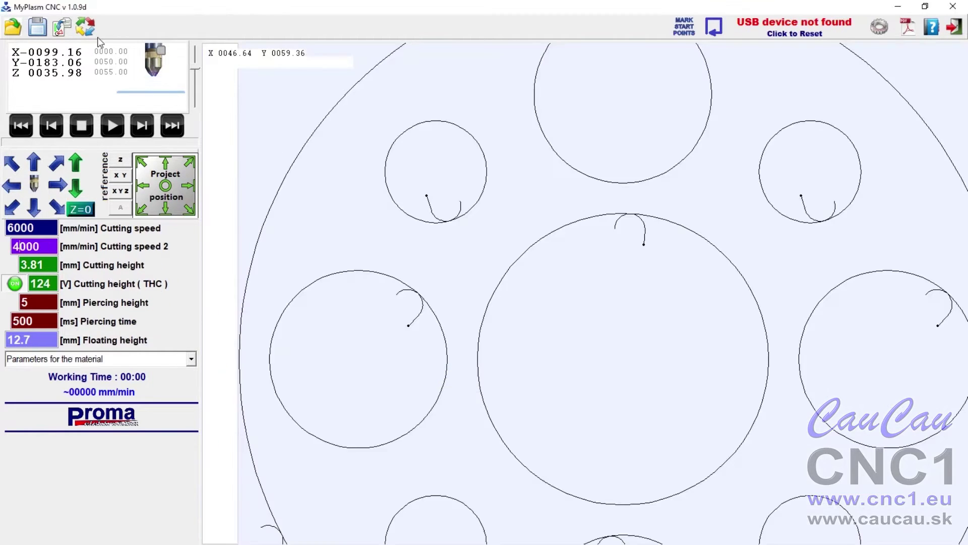
left_click(86, 27)
left_click(85, 28)
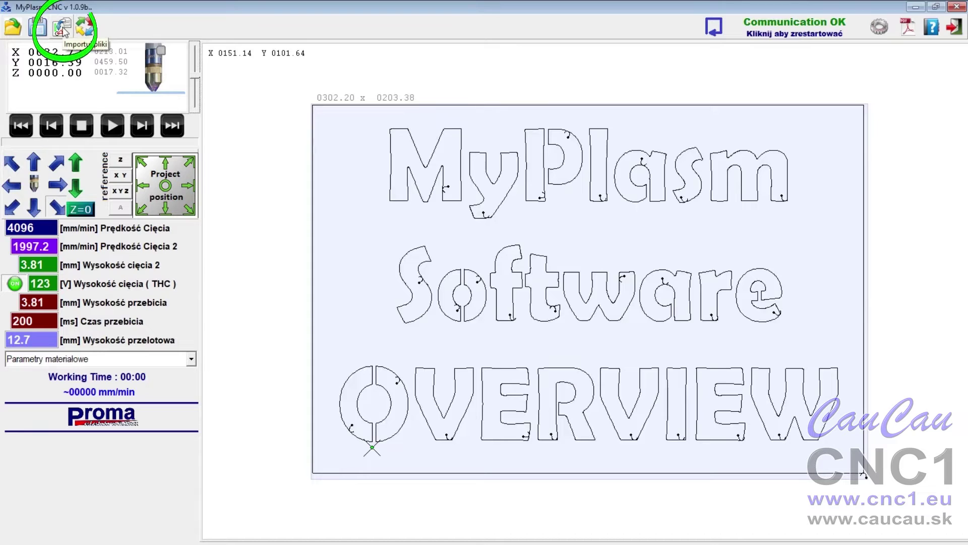
- Browse the drawing previews for import and load gear.plt into the empty workspace
left_click(62, 29)
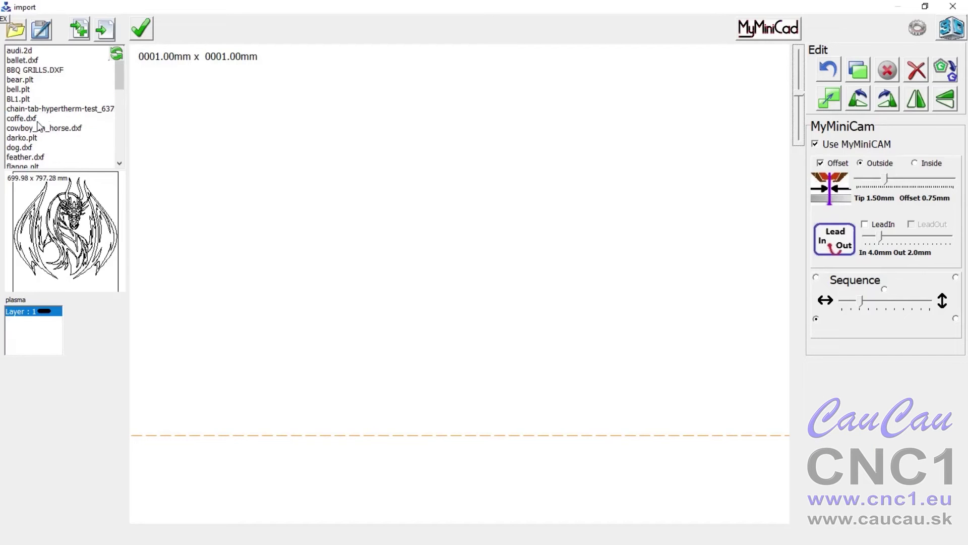
left_click(43, 110)
key("Down")
key("Down")
key("Down")
key("Down")
key("Down")
key("Down")
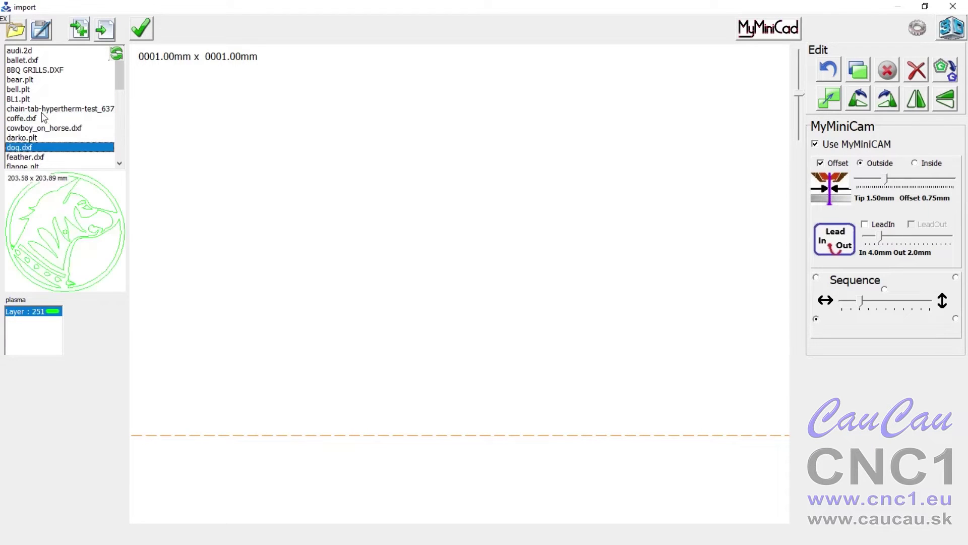
key("Down")
key("Down")
key("Up")
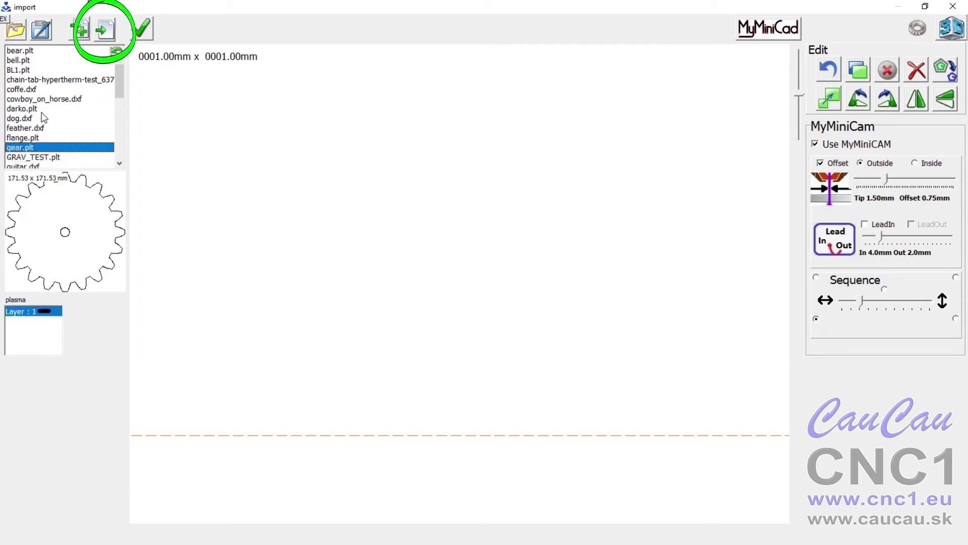
left_click(107, 31)
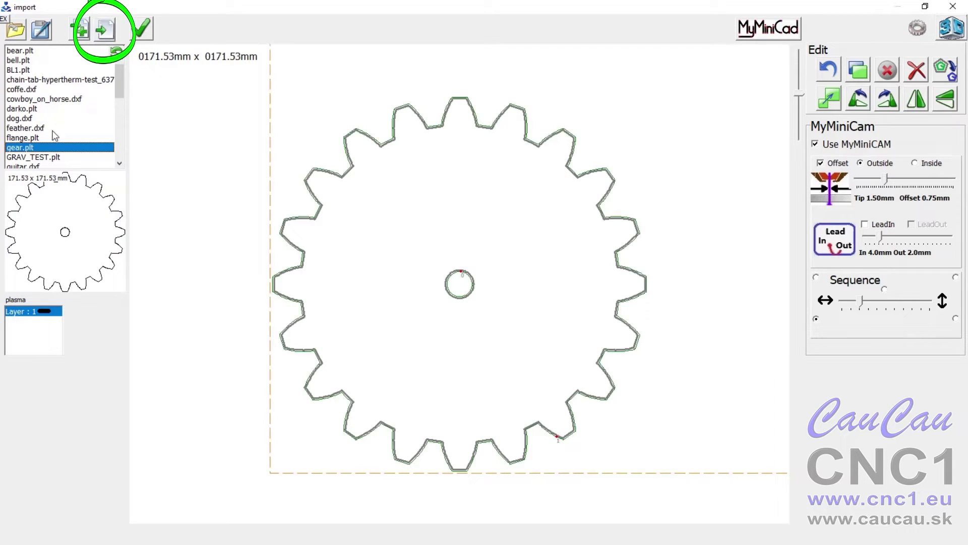
- Add three copies of flange.plt in a horizontal row beside the gear
left_click(39, 137)
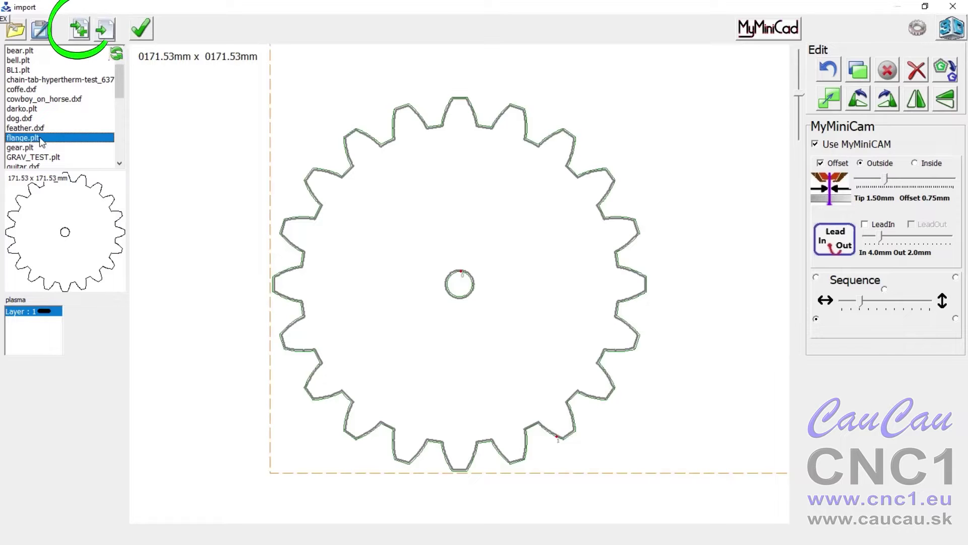
left_click(84, 29)
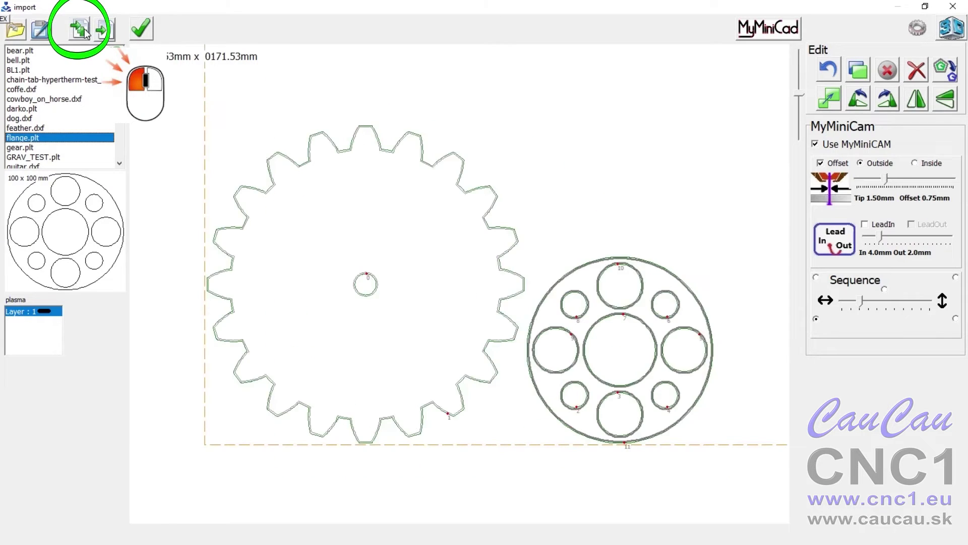
left_click(84, 29)
left_click(84, 28)
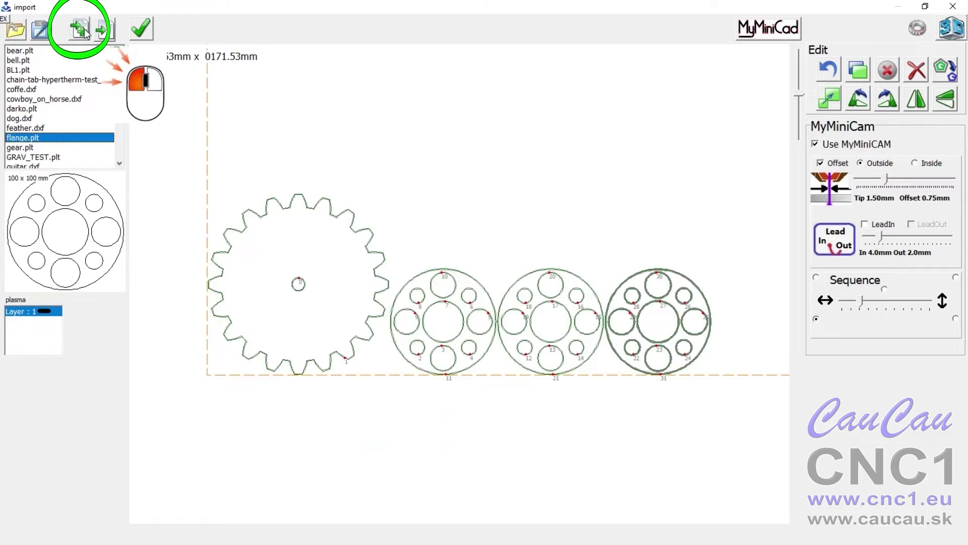
- Undo the three flange additions beside the gear
key("ctrl+z")
key("ctrl+z")
key("ctrl+z")
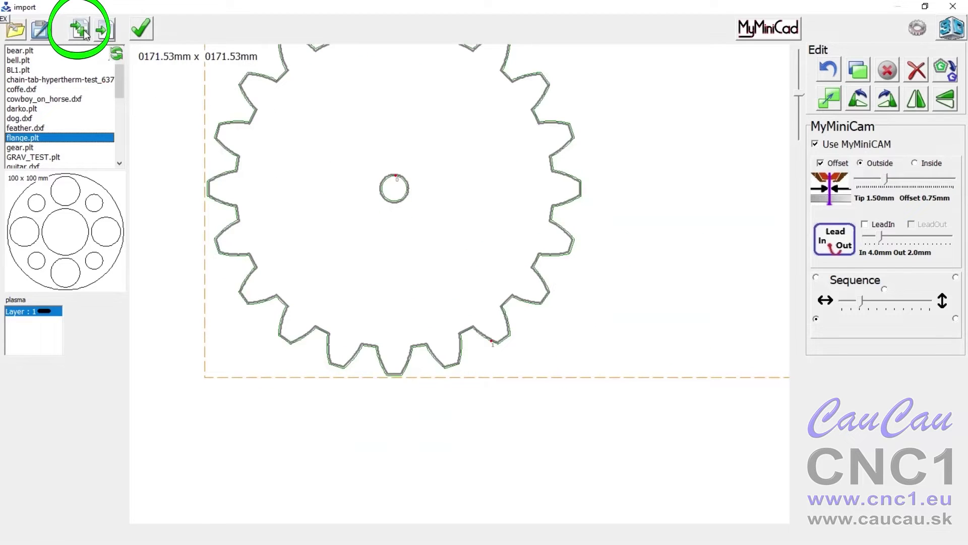
- Stack three copies of flange.plt vertically above the gear, and undo the last two additions
left_click(79, 29)
left_click(79, 29)
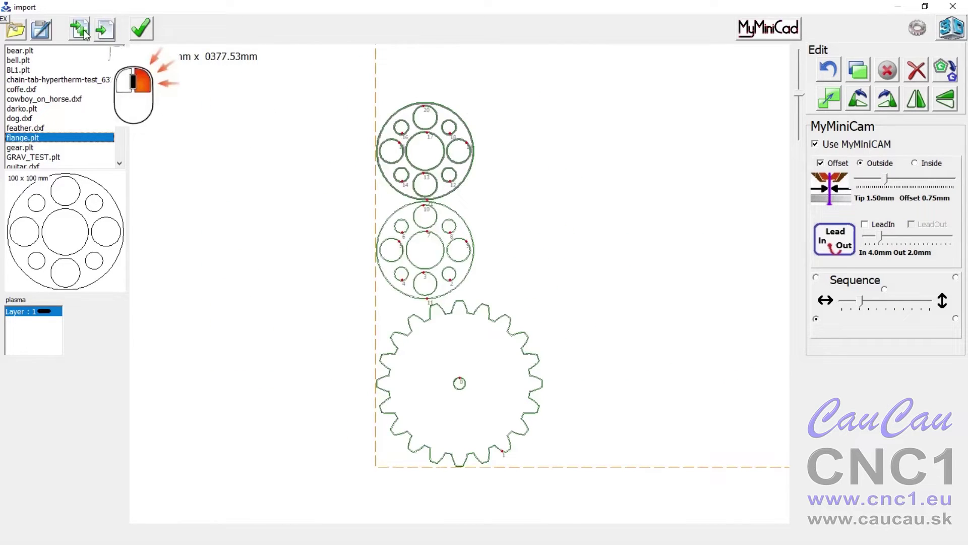
left_click(83, 30)
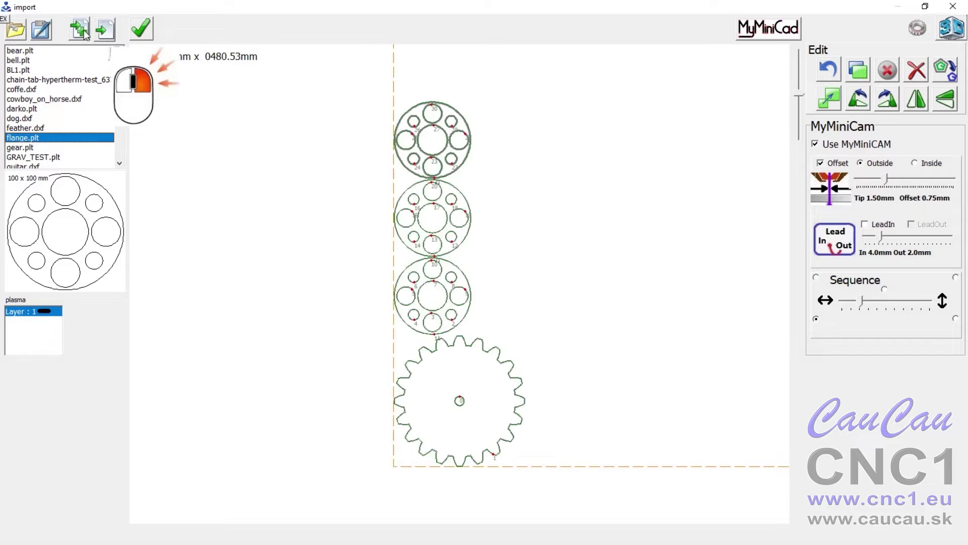
key("ctrl+z")
key("ctrl+z")
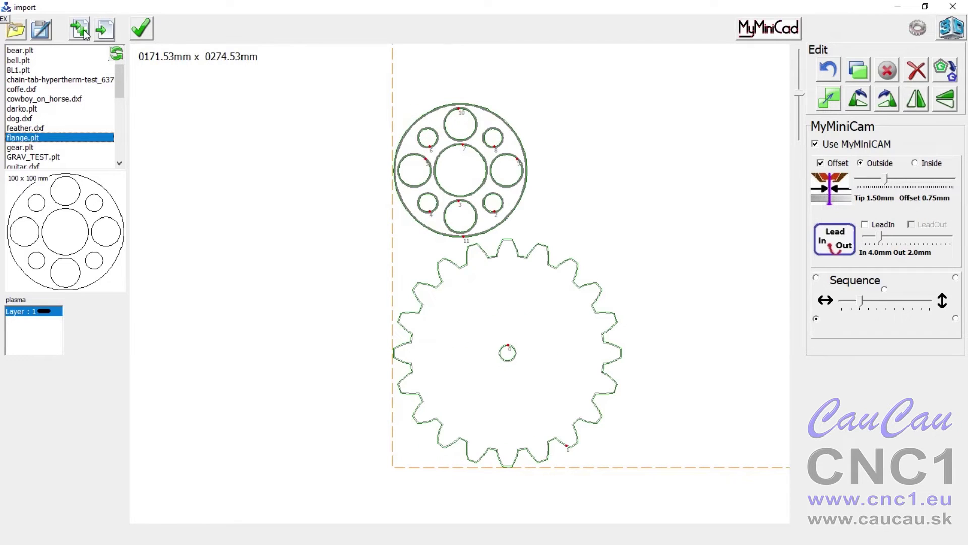
- Select the four small holes of the flange together, shift them slightly and delete them
scroll(500, 135, "up", 3, "ctrl")
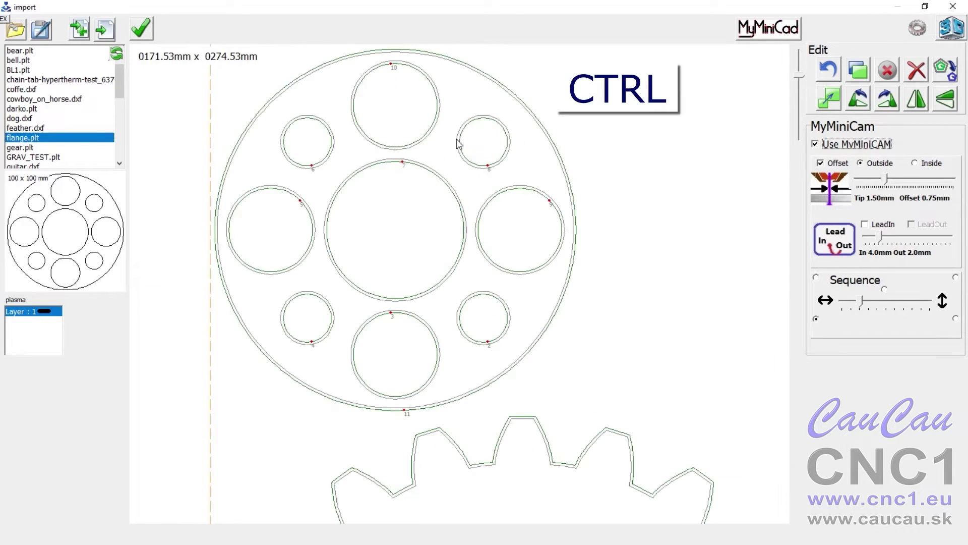
left_click(334, 146, "ctrl")
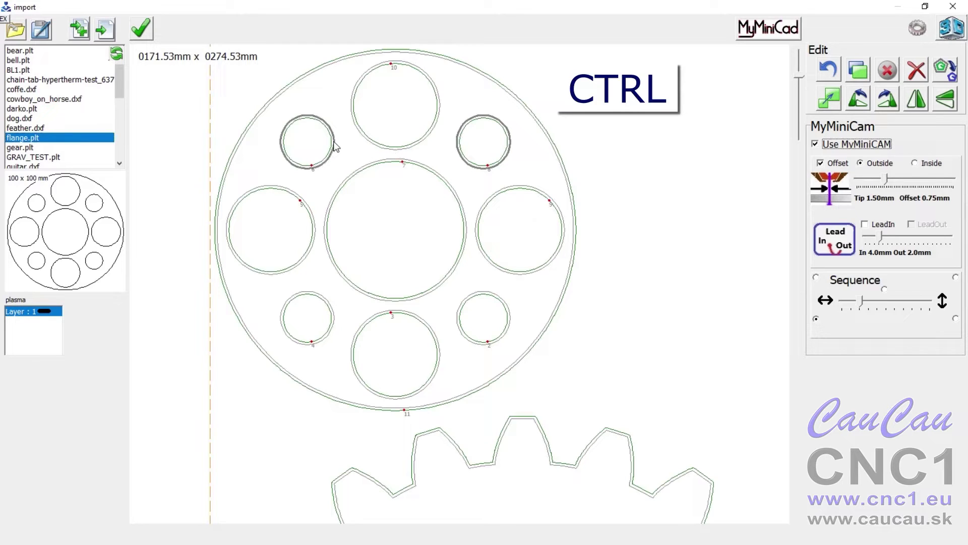
left_click(323, 299, "ctrl")
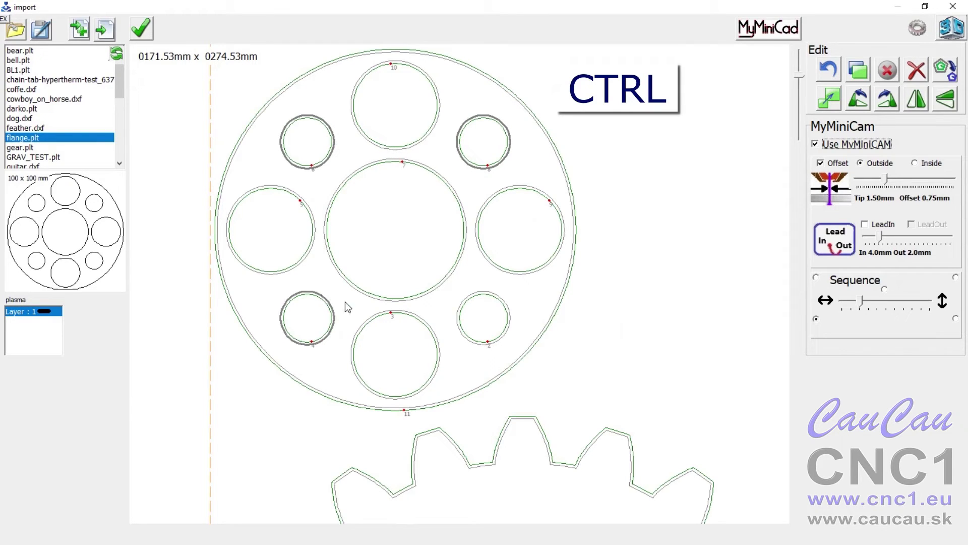
left_click(463, 306, "ctrl")
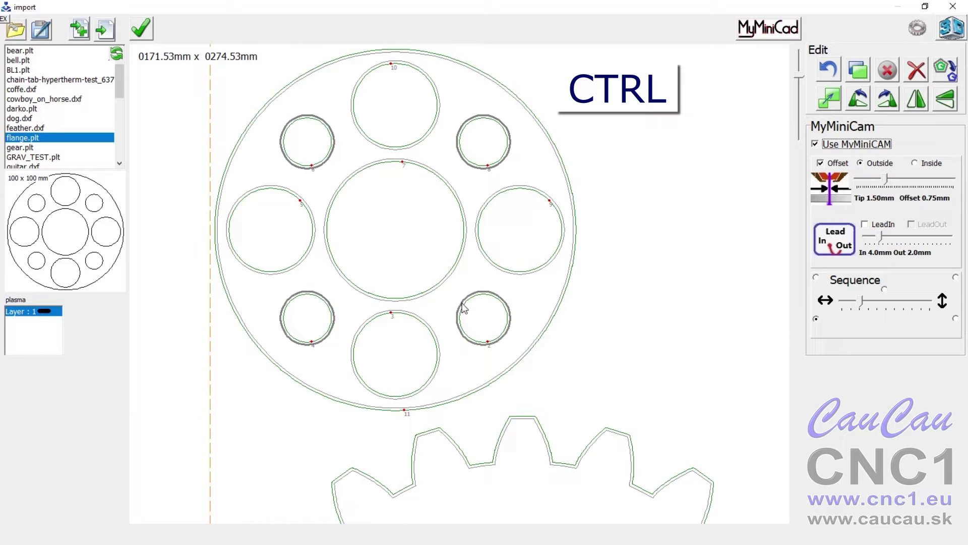
left_click_drag(463, 307, 502, 298)
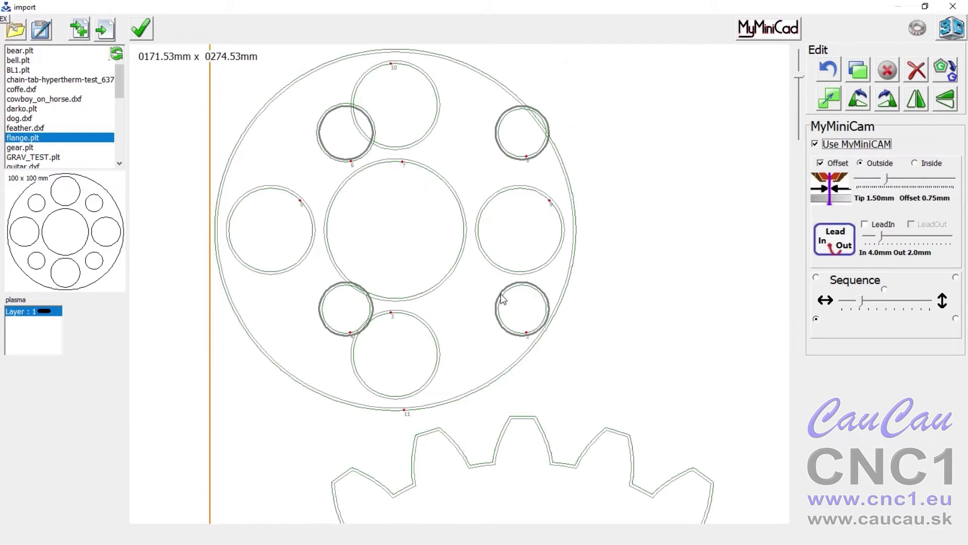
key("Delete")
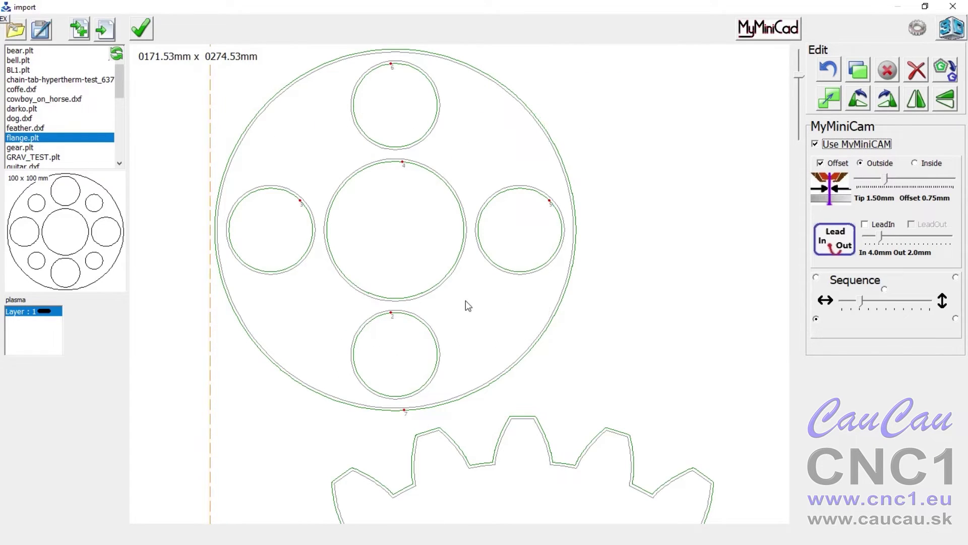
- Open the 3D view of the imported flange
scroll(317, 275, "down", 2)
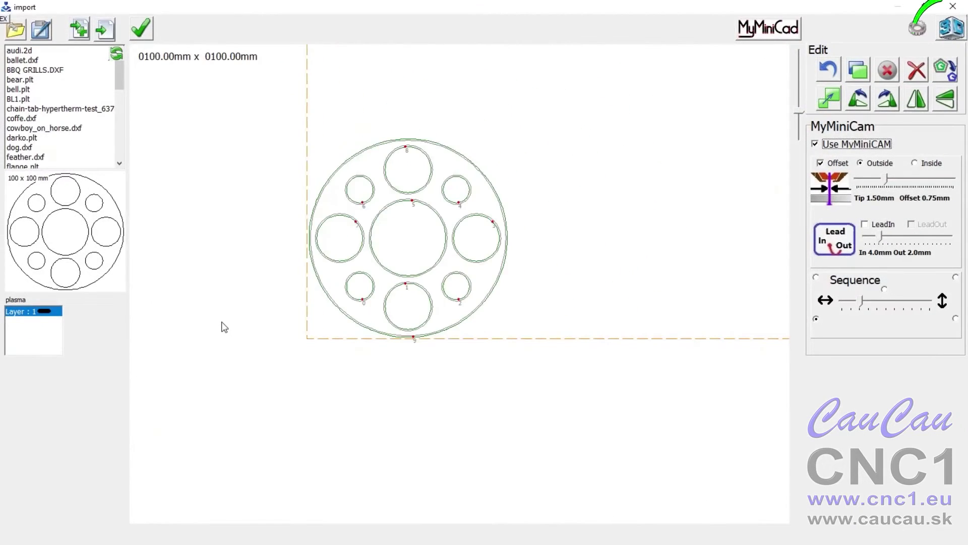
scroll(428, 272, "up", 2)
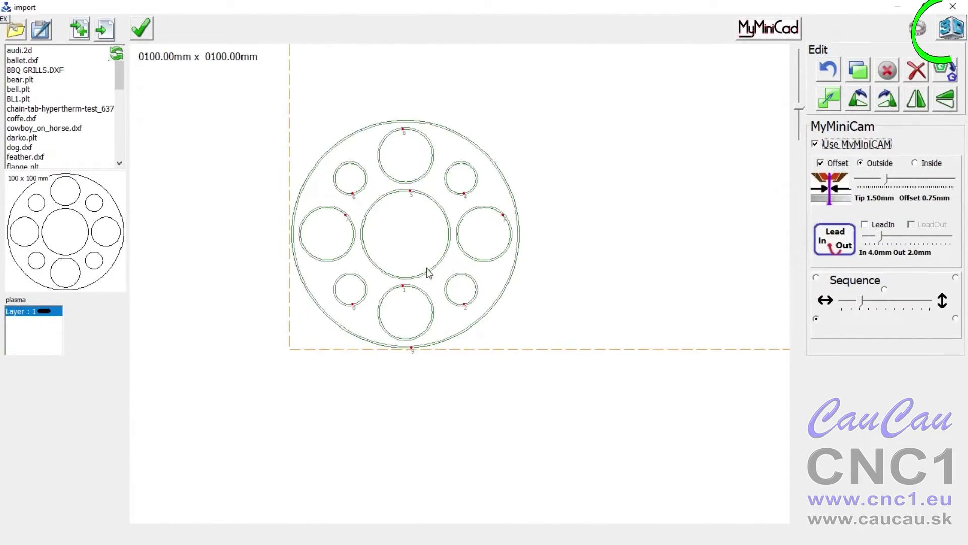
left_click(951, 33)
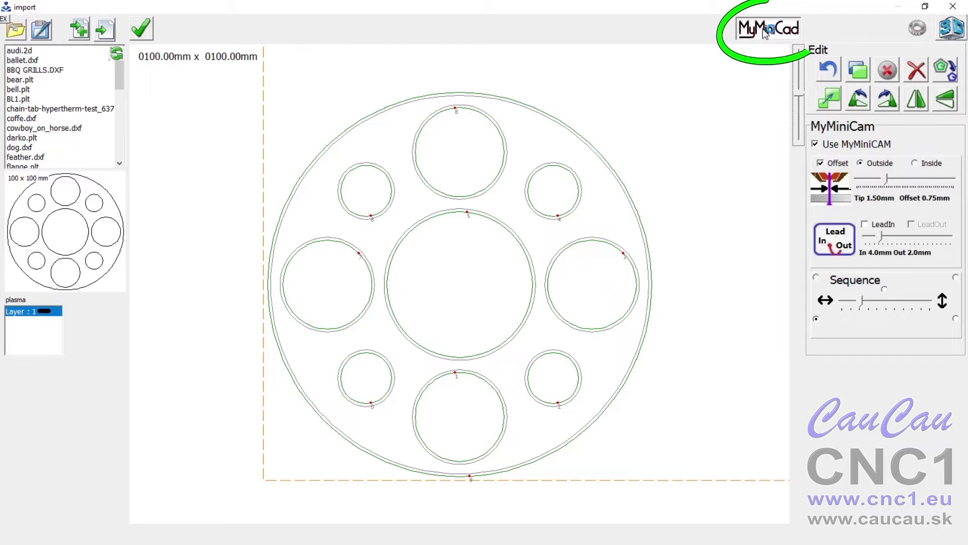
- Switch to MyMiniCAD and draw a 100 x 60 mm rounded rectangle containing two circles of 10 mm radius with centres 40 mm apart
left_click(766, 33)
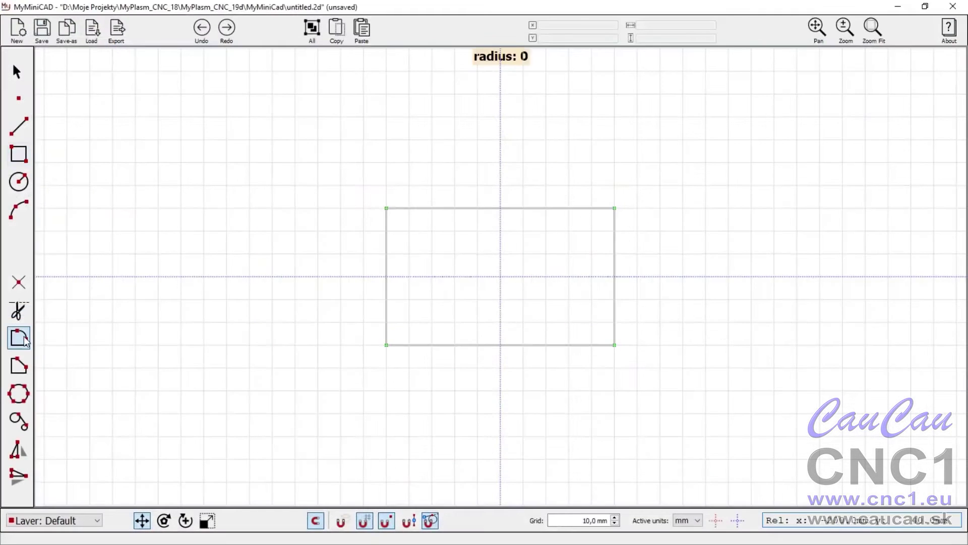
left_click(18, 182)
left_click(454, 276)
left_click(477, 277)
left_click(546, 276)
left_click(523, 276)
- Connect the tops and the bottoms of the two circles with 40 mm horizontal lines
left_click(18, 126)
left_click(455, 254)
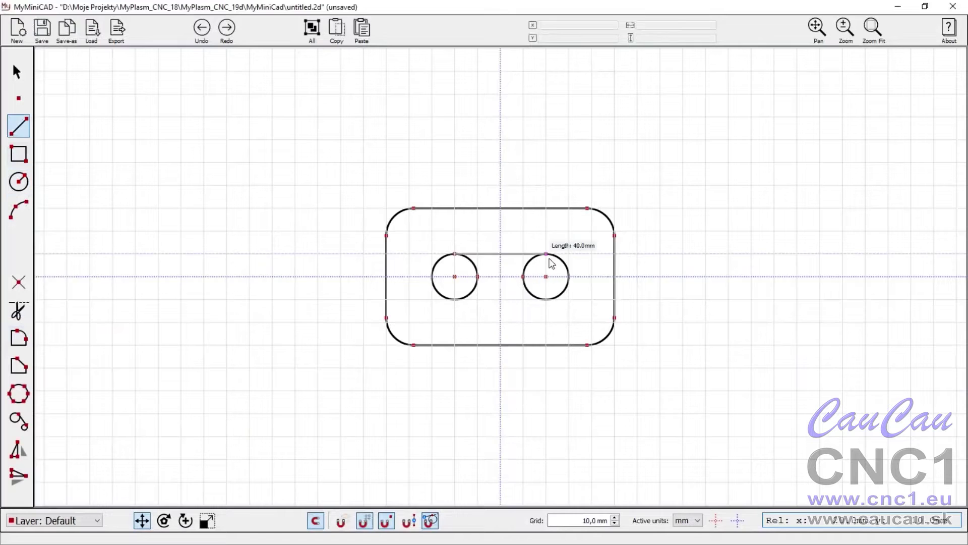
left_click(546, 254)
left_click(545, 299)
left_click(454, 300)
- Trim the facing inner arcs of both circles to leave a single closed slot inside the rounded rectangle
left_click(18, 310)
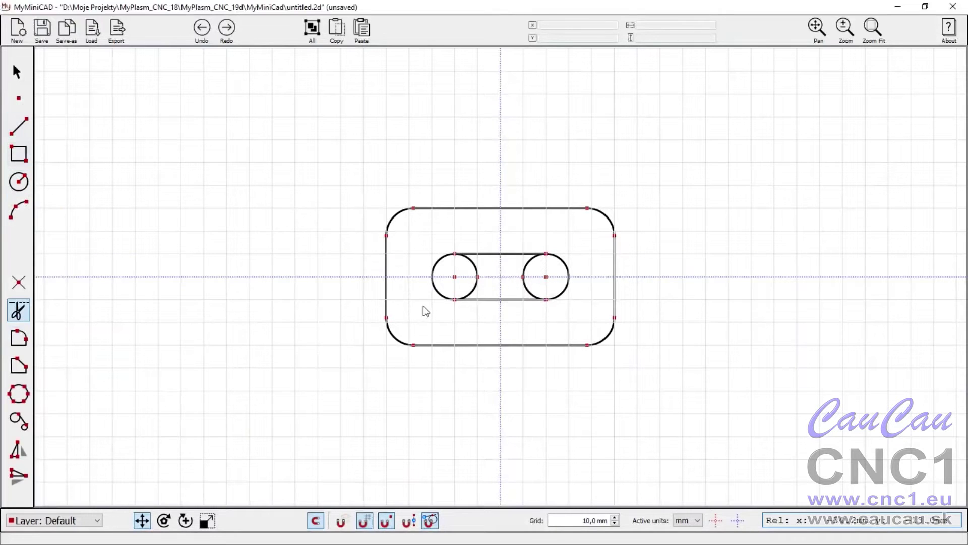
left_click(477, 278)
left_click(524, 279)
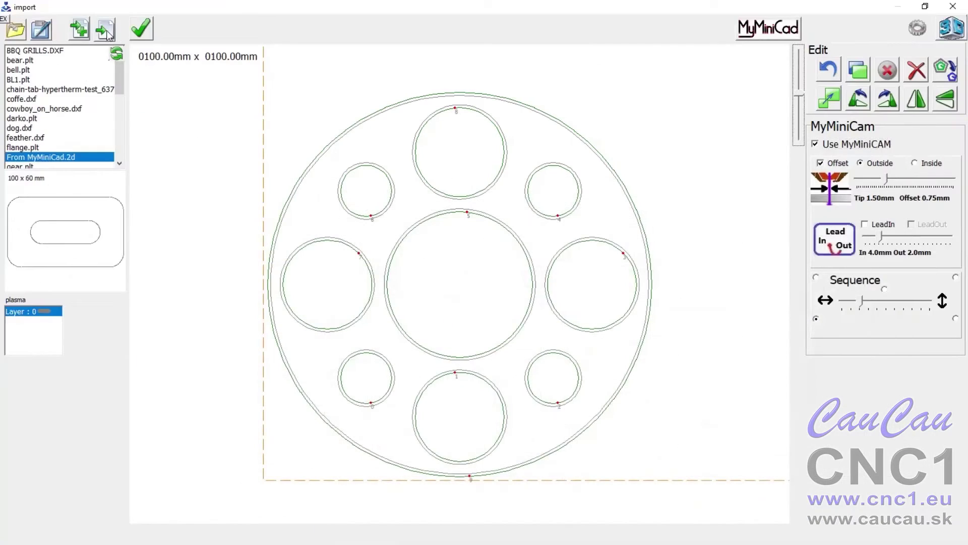
- Replace the flange with the drawing From MyMiniCad.2d and inspect the slotted plate from another angle in the 3D view
left_click(105, 30)
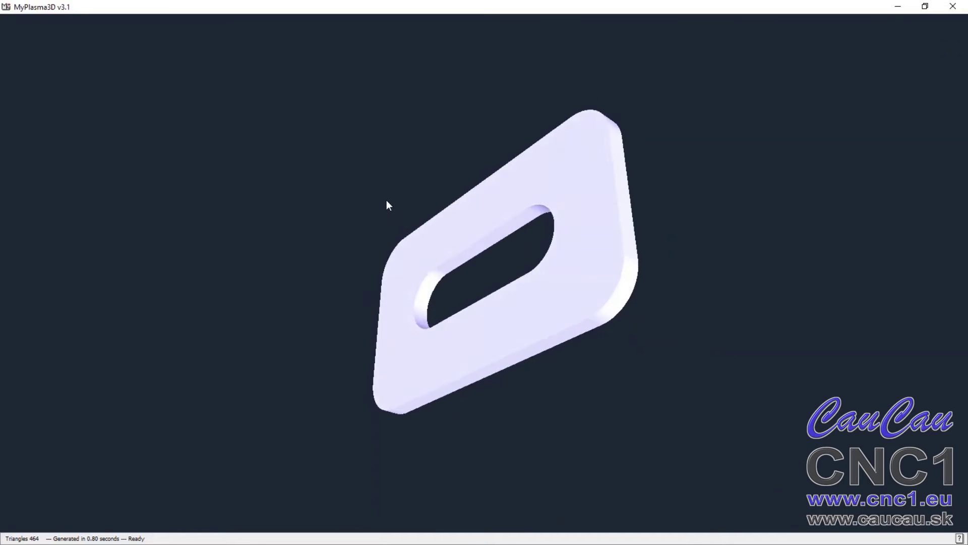
left_click_drag(389, 201, 588, 404)
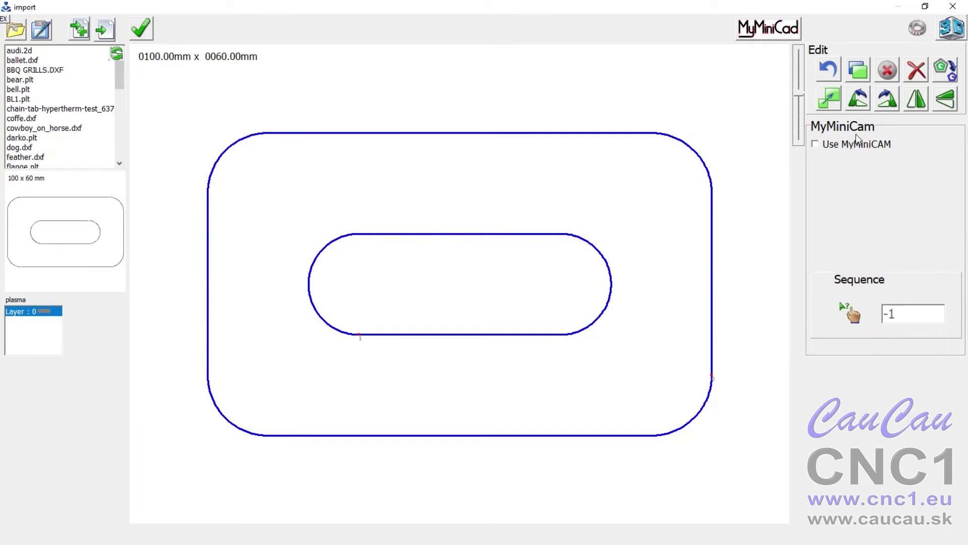
- Enable MyMiniCAM for the slotted plate with an outside offset for a 1.20 mm tip, plus lead-ins and lead-outs
left_click(865, 145)
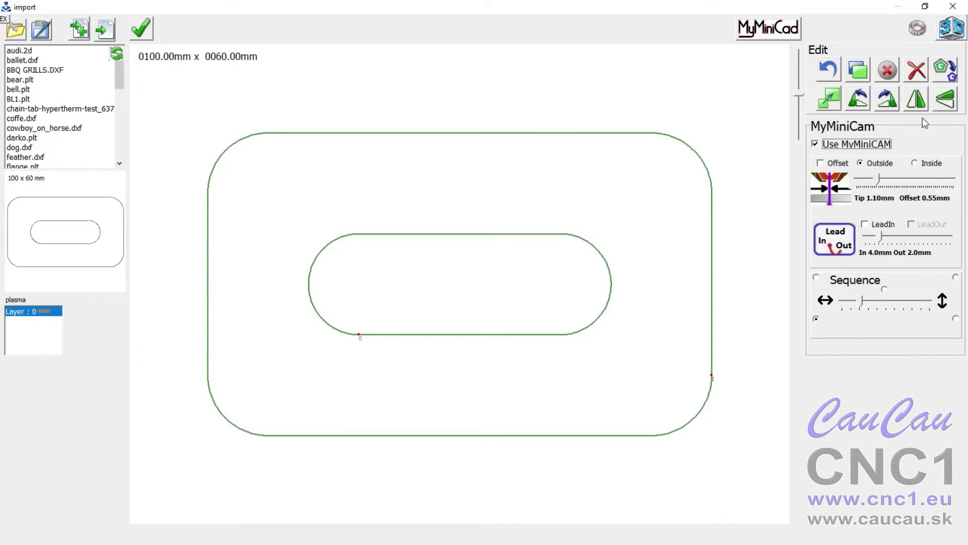
left_click(837, 167)
mouse_move(878, 179)
left_mouse_down()
mouse_move(900, 181)
mouse_move(865, 181)
mouse_move(919, 181)
mouse_move(864, 180)
mouse_move(895, 180)
mouse_move(881, 180)
left_mouse_up()
left_click(884, 225)
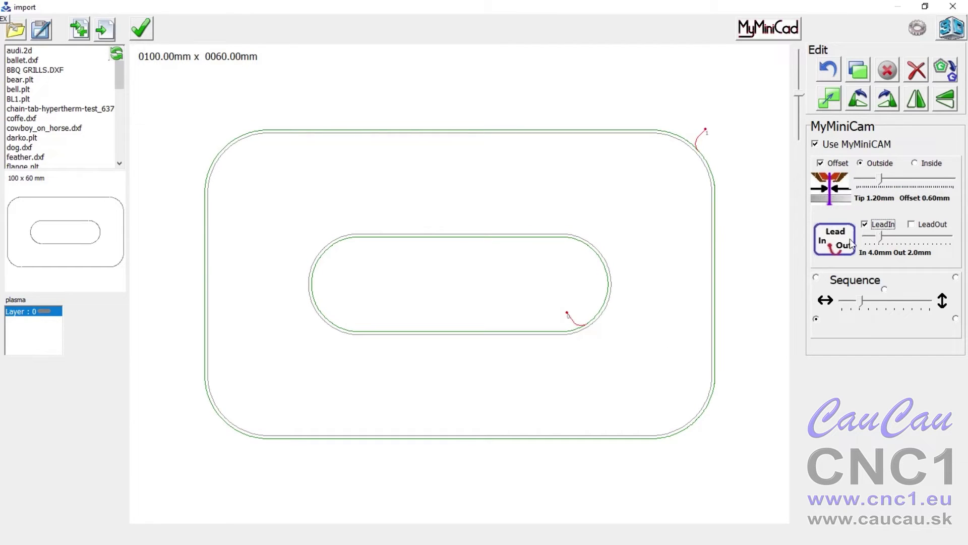
left_click(925, 227)
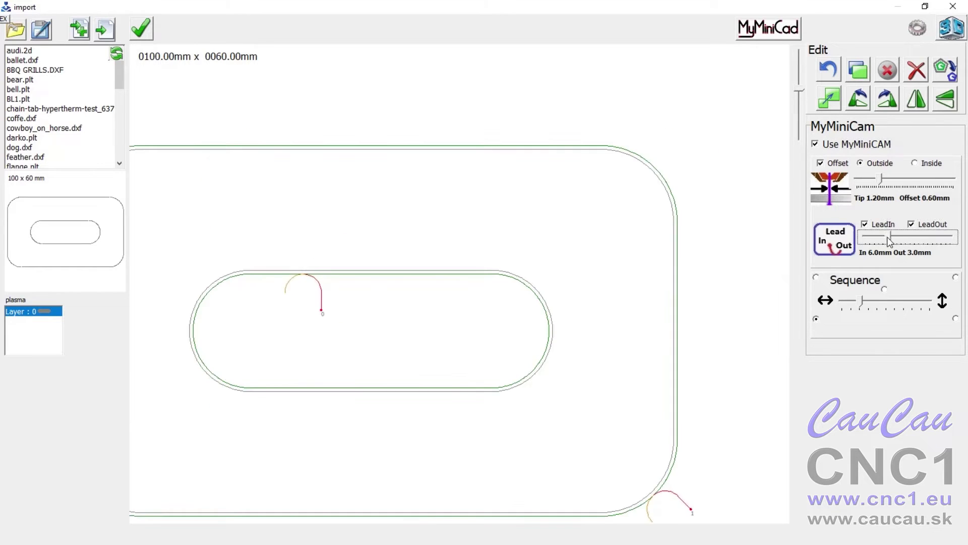
- Set the leads to 4.0 mm in and 2.0 mm out, and cycle through the lead shapes back to the curved one
mouse_move(889, 237)
left_mouse_down()
mouse_move(908, 236)
mouse_move(869, 241)
mouse_move(882, 237)
left_mouse_up()
left_click(827, 248)
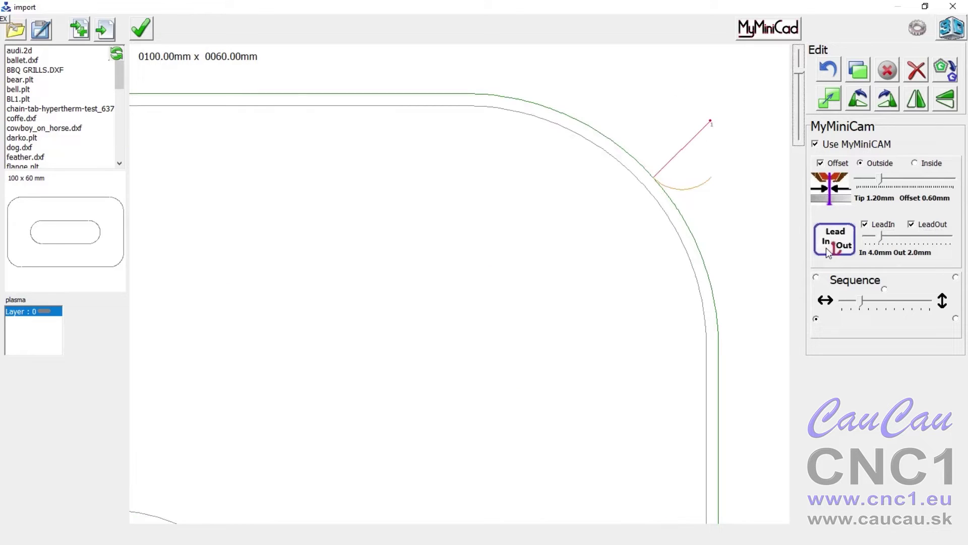
left_click(830, 252)
left_click(826, 247)
- Move the cutting start point along the slotted plate's outer contour, trying the rounded corner, the vertical side and the upper edge
right_click(663, 177)
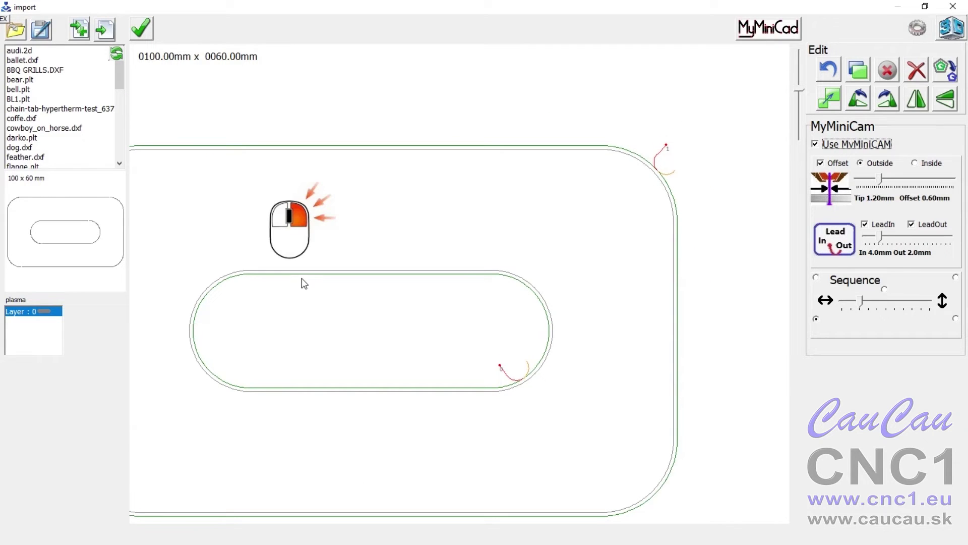
right_click(678, 247)
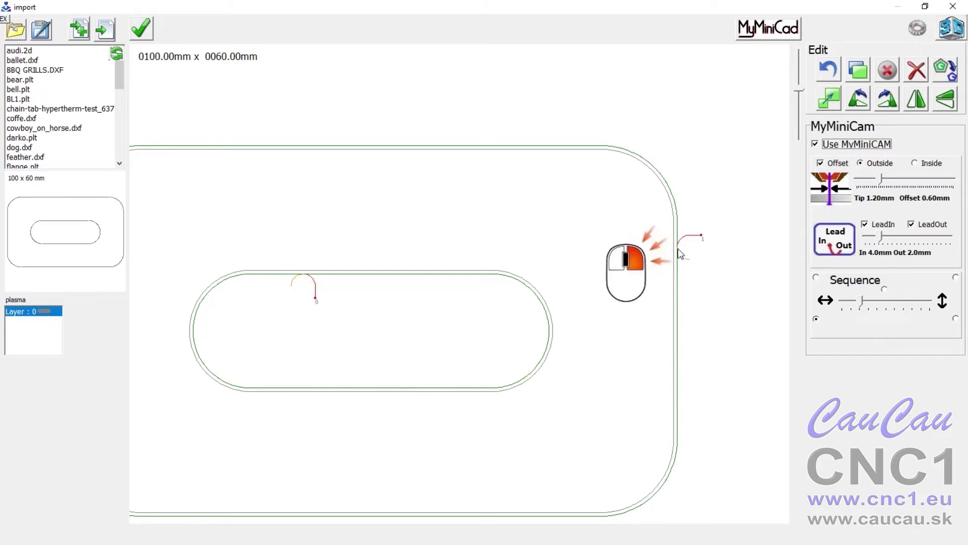
right_click(340, 146)
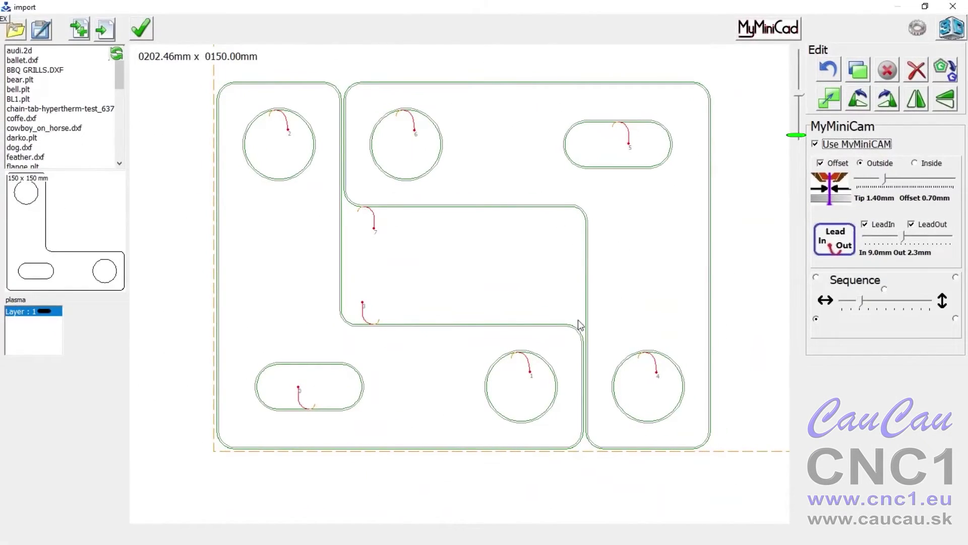
- Move the lower L-bracket's start point to the far end of its inner horizontal edge and convert the offset toolpaths into editable contours
right_click(568, 325)
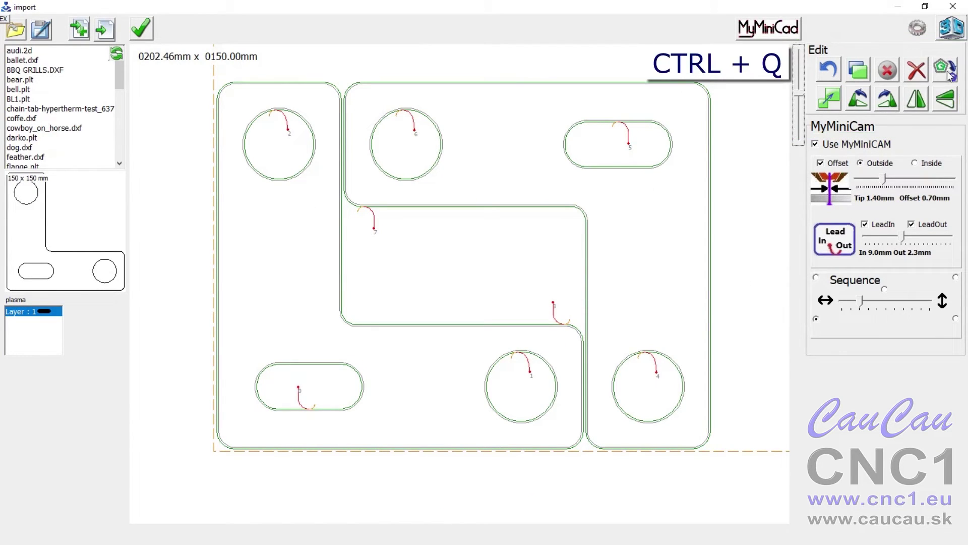
key("ctrl+q")
- Try moving the upper L-bracket away from the lower one, undo the move and clear the selection
mouse_move(331, 134)
left_mouse_down()
mouse_move(528, 356)
mouse_move(618, 419)
left_mouse_up()
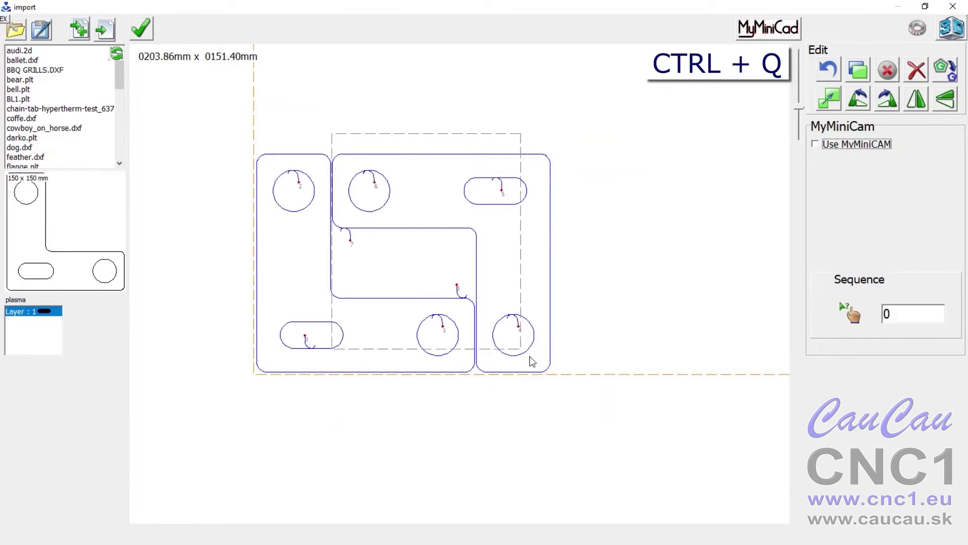
left_click_drag(456, 330, 423, 183)
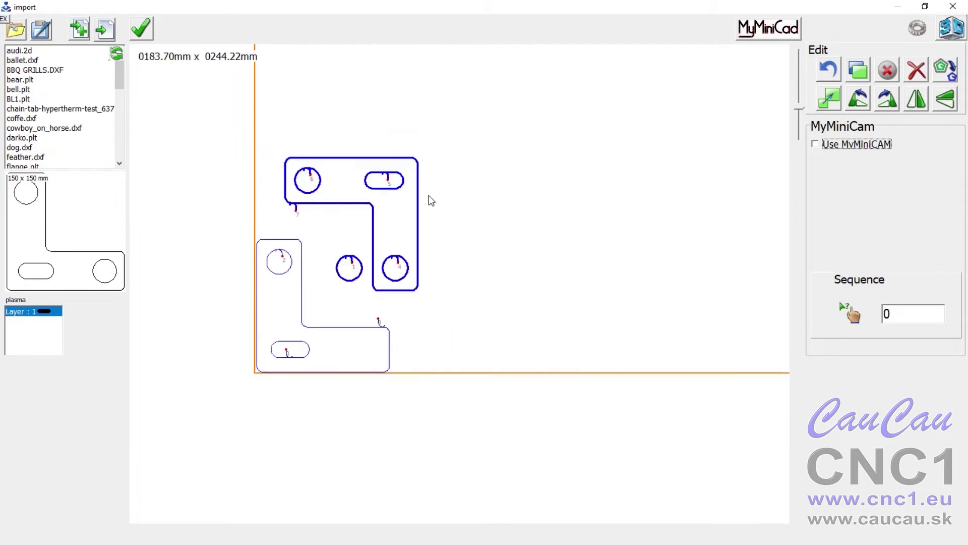
key("ctrl+z")
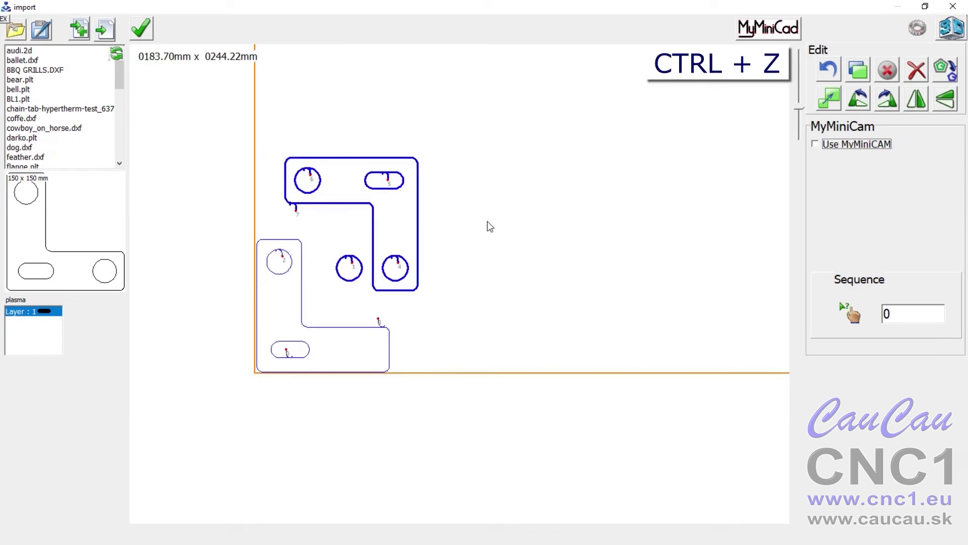
left_click(828, 73)
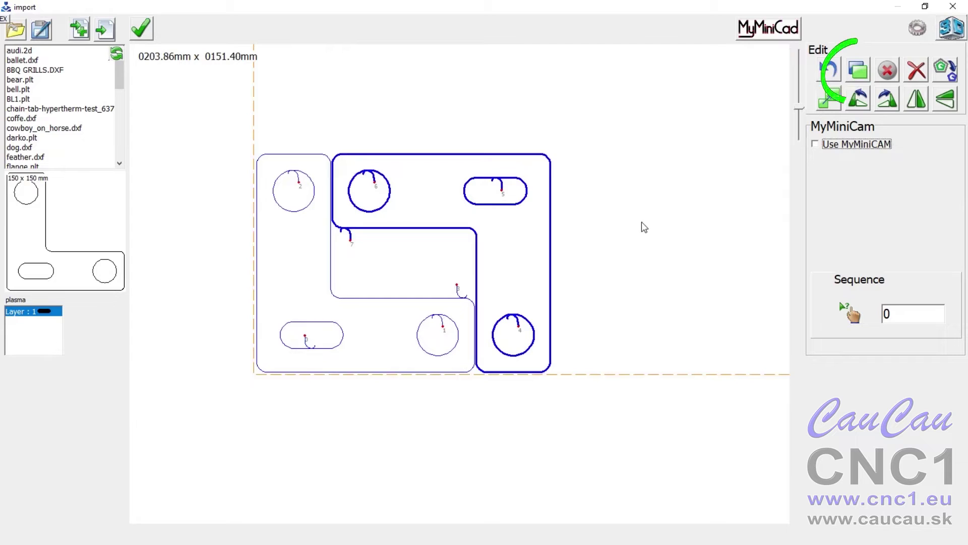
left_click(601, 222)
- Select both nested L-brackets and duplicate the pair three times to form a horizontal row of four pairs
left_click_drag(531, 176, 236, 398)
left_click(859, 70)
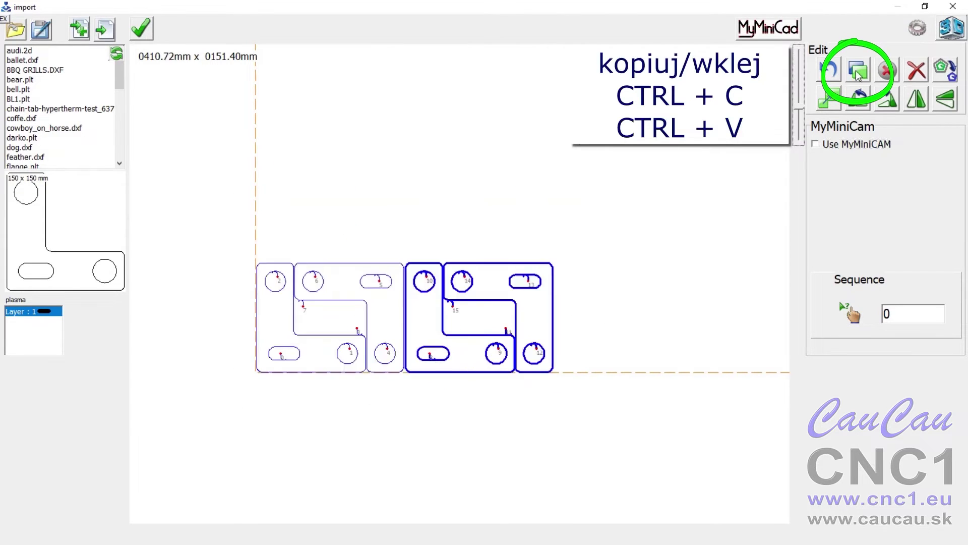
left_click(858, 71)
left_click(859, 71)
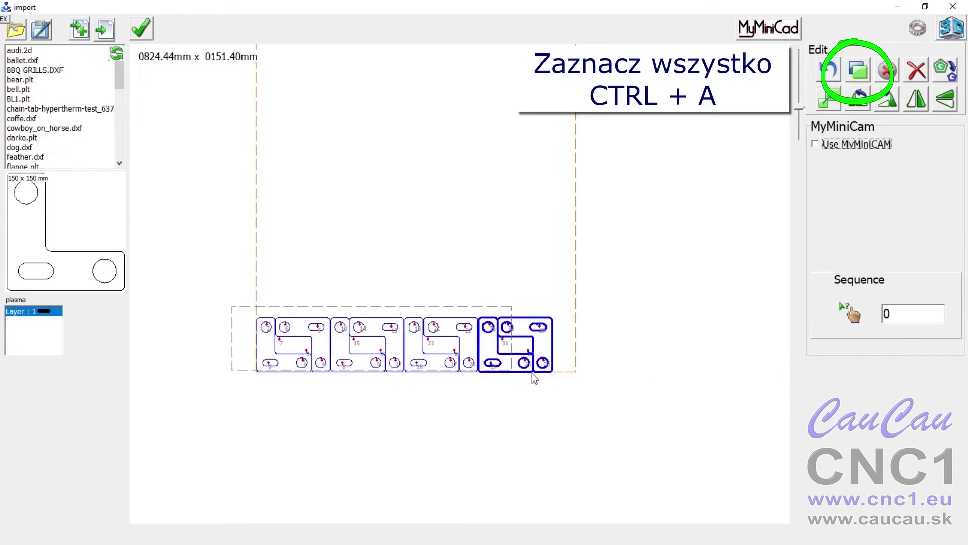
- Select the whole row of brackets and duplicate it five times upward to form a grid of six rows
key("ctrl+a")
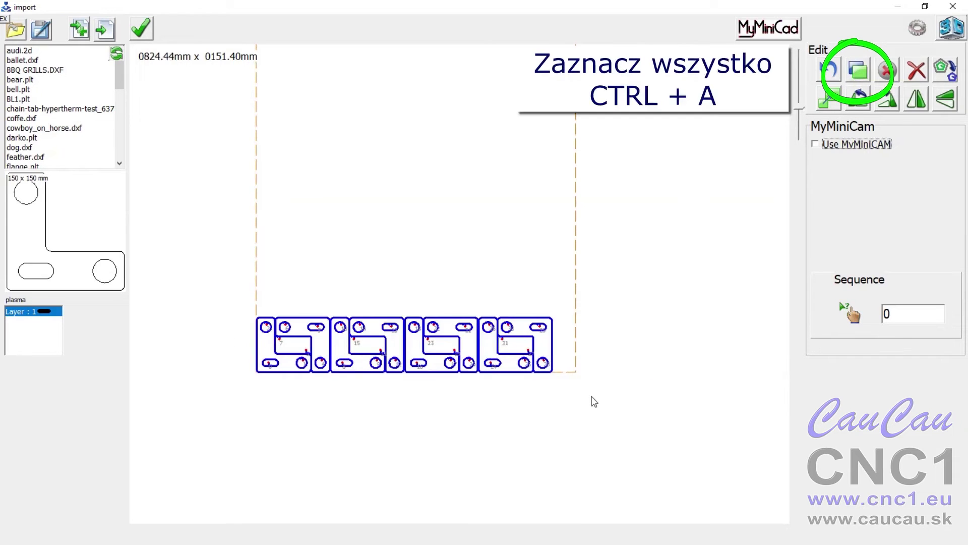
left_click(859, 73)
left_click(859, 73)
left_click(859, 73)
left_click(862, 74)
left_click(862, 74)
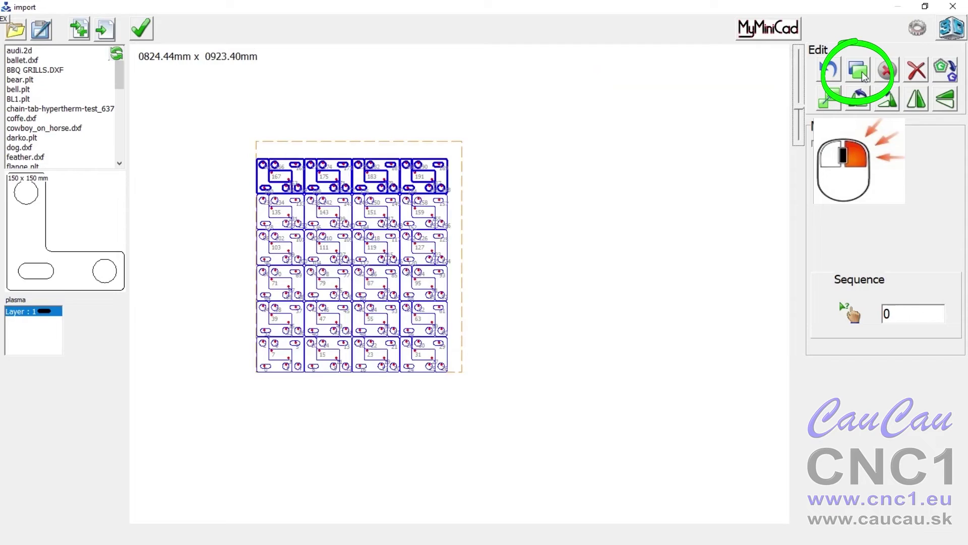
- Disable the outer contours of both L-brackets in the last pair of the uppermost row
scroll(556, 165, "up", 5)
left_click(887, 71)
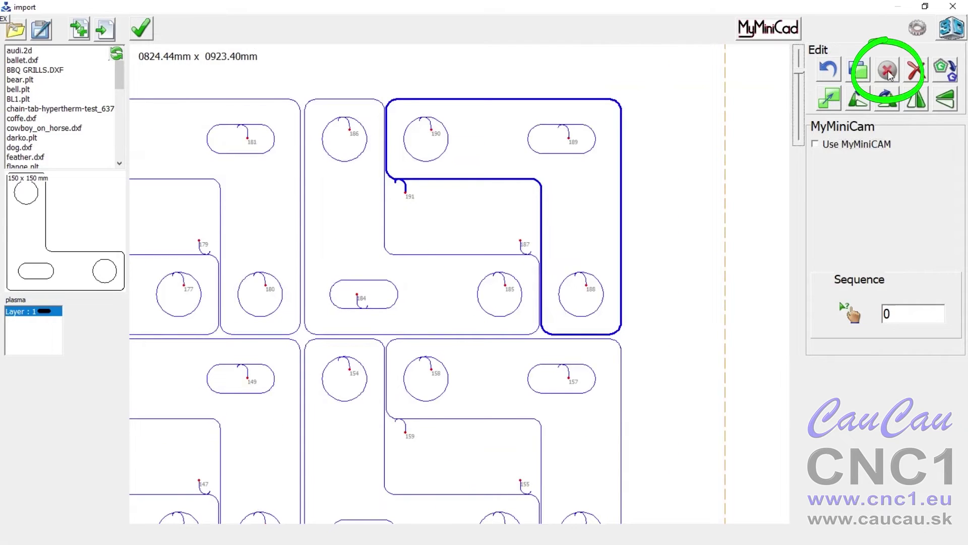
left_click(387, 191)
key("Delete")
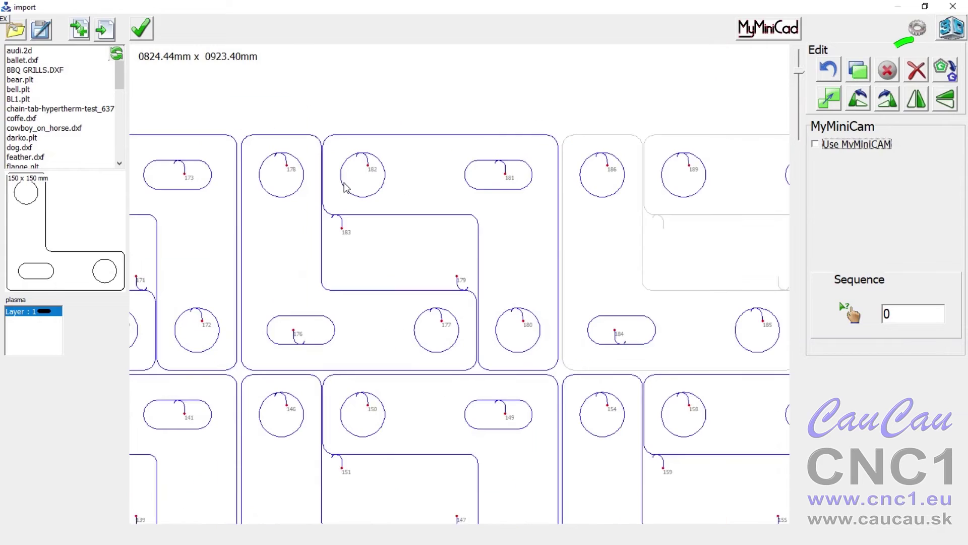
- Delete the two round holes and the slot of the upper L-bracket in the third pair of the uppermost row
left_click(344, 185)
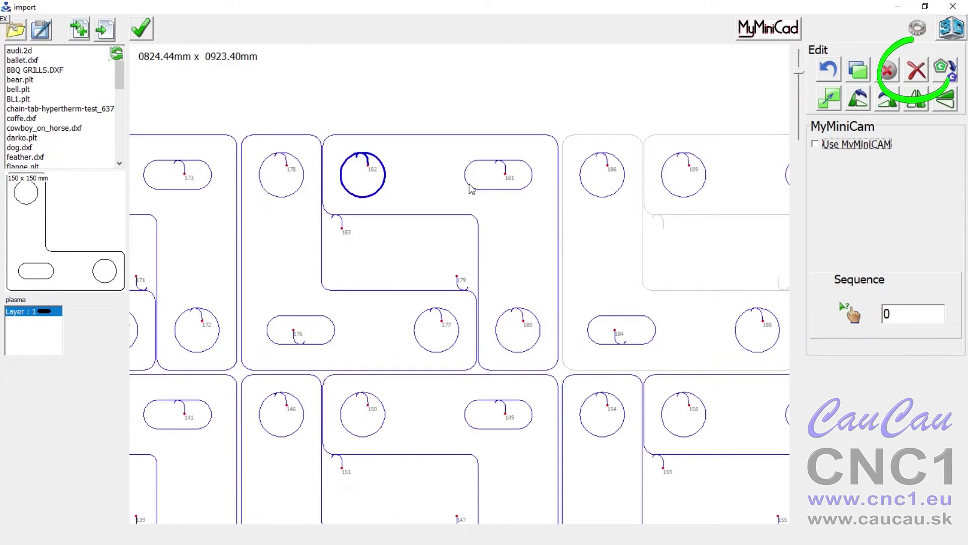
left_click(471, 189)
left_click(504, 317)
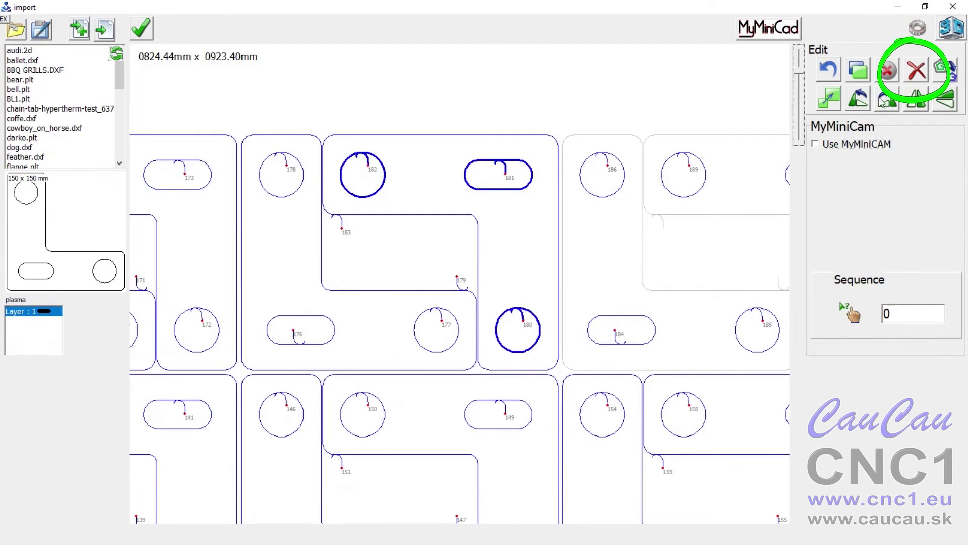
left_click(917, 71)
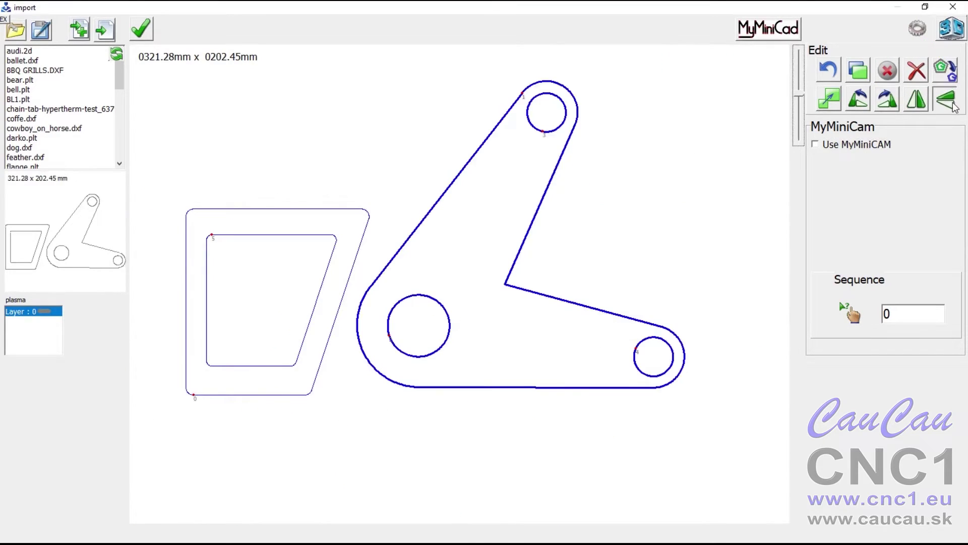
- Flip the selected three-hole lever vertically twice and mirror it horizontally once
left_click(953, 103)
left_click(953, 103)
left_click(918, 100)
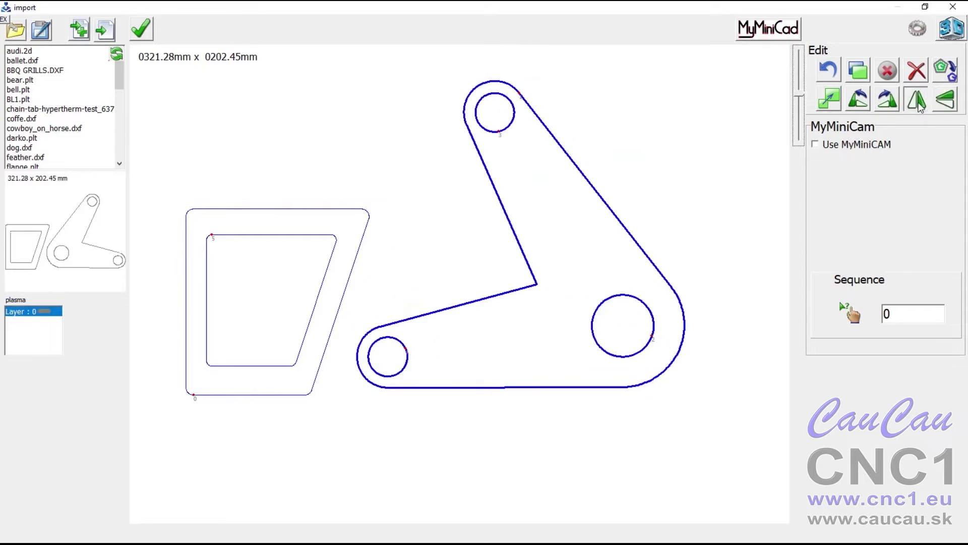
- Rotate the lever clockwise by three quarter turns and back counterclockwise by three quarter turns
left_click(890, 102)
left_click(890, 102)
left_click(890, 103)
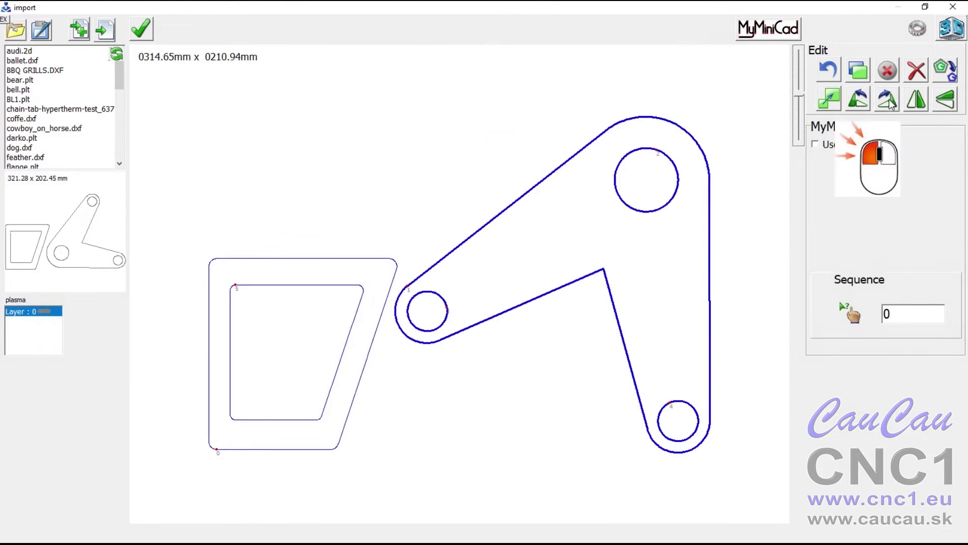
left_click(866, 103)
left_click(866, 104)
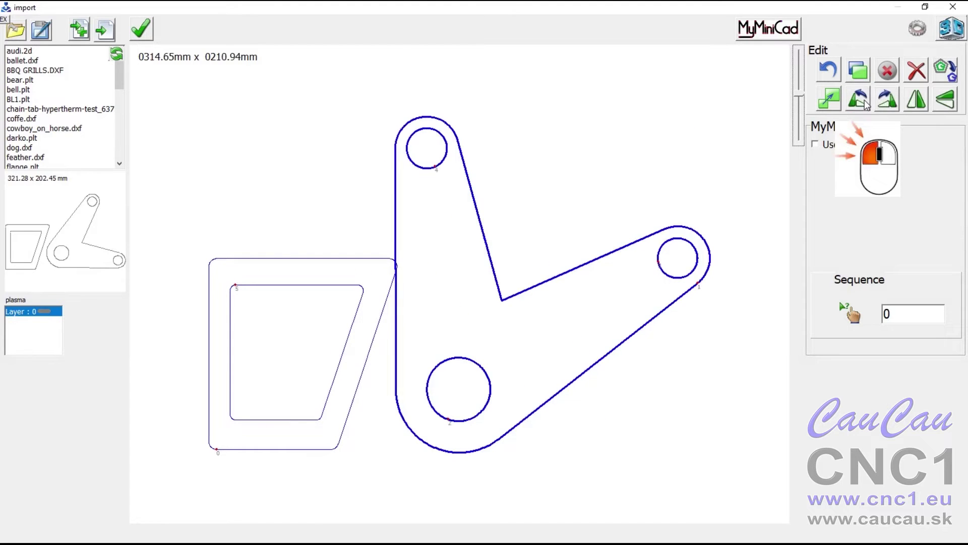
left_click(866, 103)
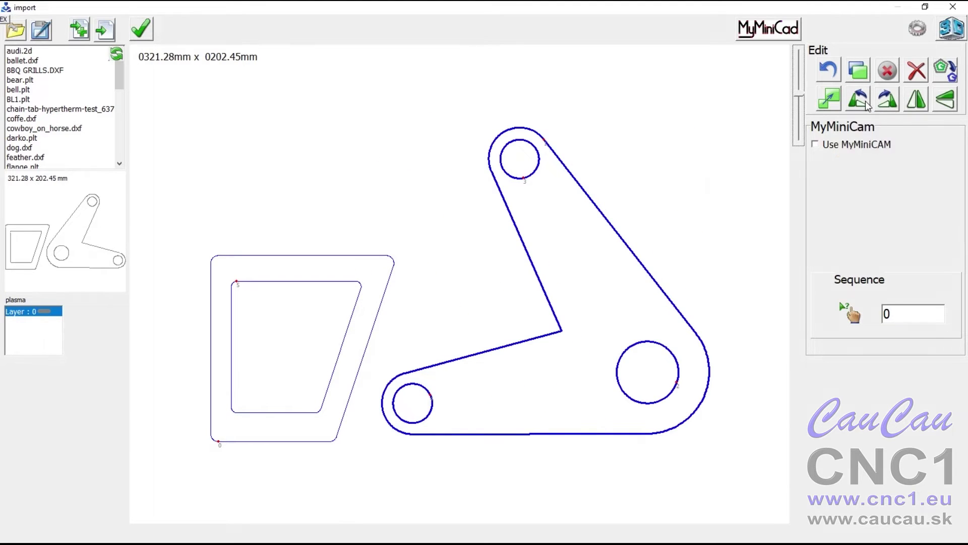
- Rotate the lever counterclockwise in small increments and move it up close against the trapezoidal frame
right_click(866, 103)
right_click(866, 103)
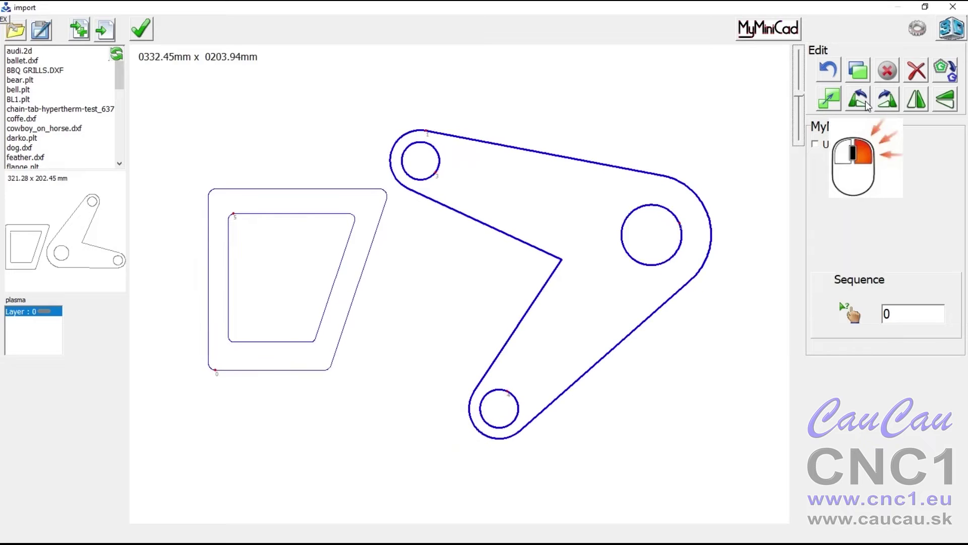
right_click(866, 103)
left_click_drag(514, 238, 394, 156)
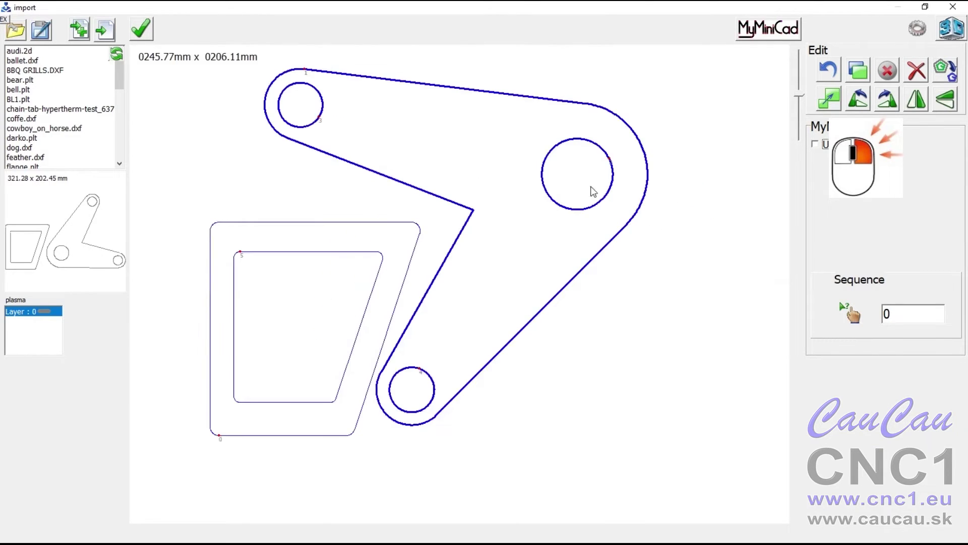
right_click(866, 104)
right_click(866, 103)
right_click(866, 103)
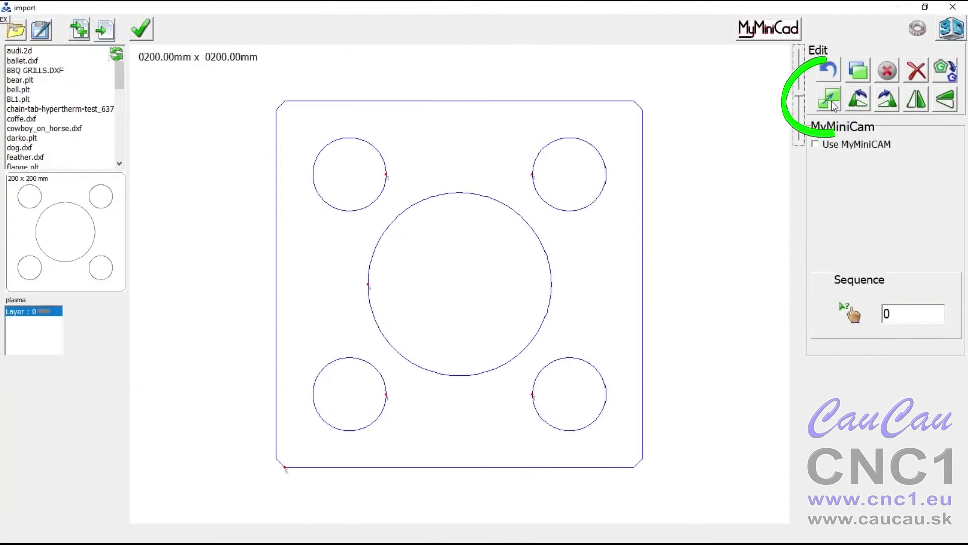
- Scale the square flange with five holes by a factor of 0.5
left_click(826, 101)
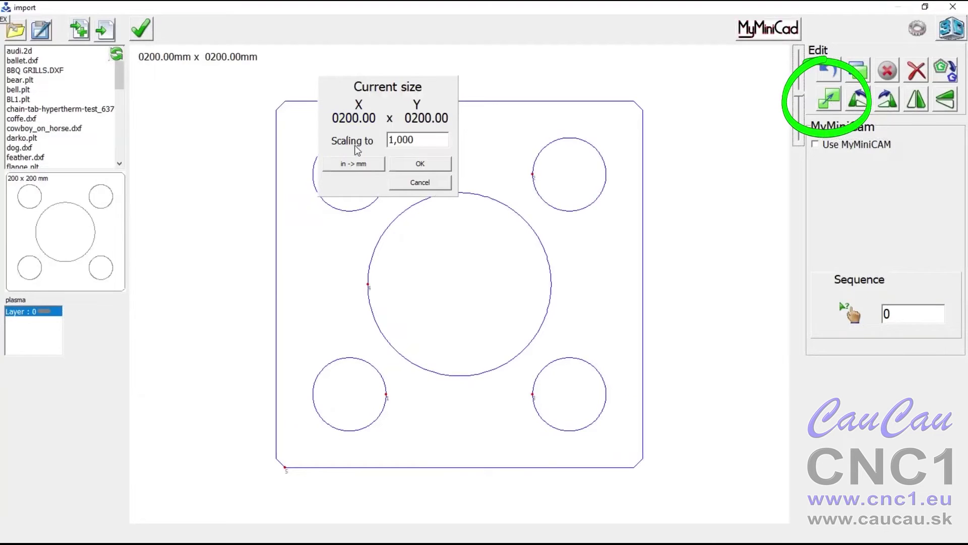
left_click_drag(422, 147, 376, 140)
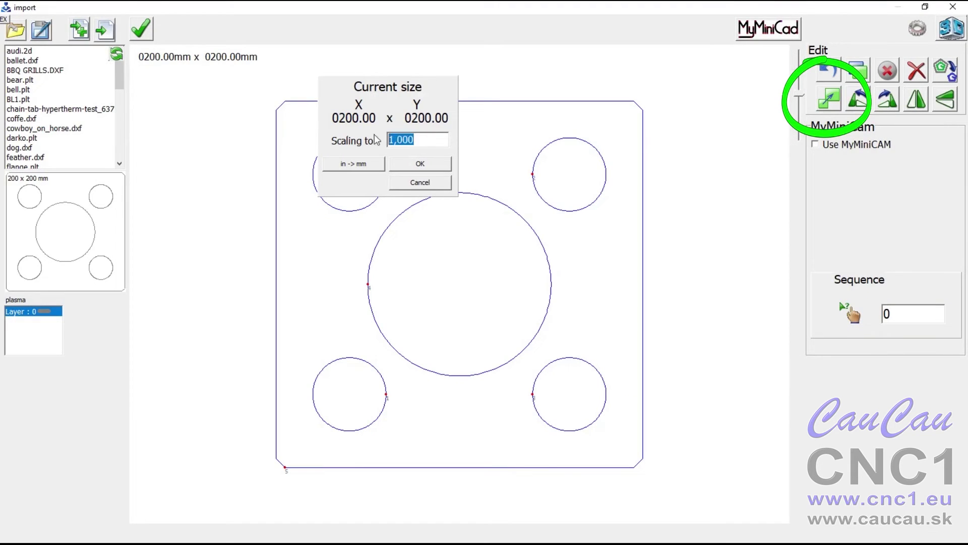
type("0.5")
left_click(413, 166)
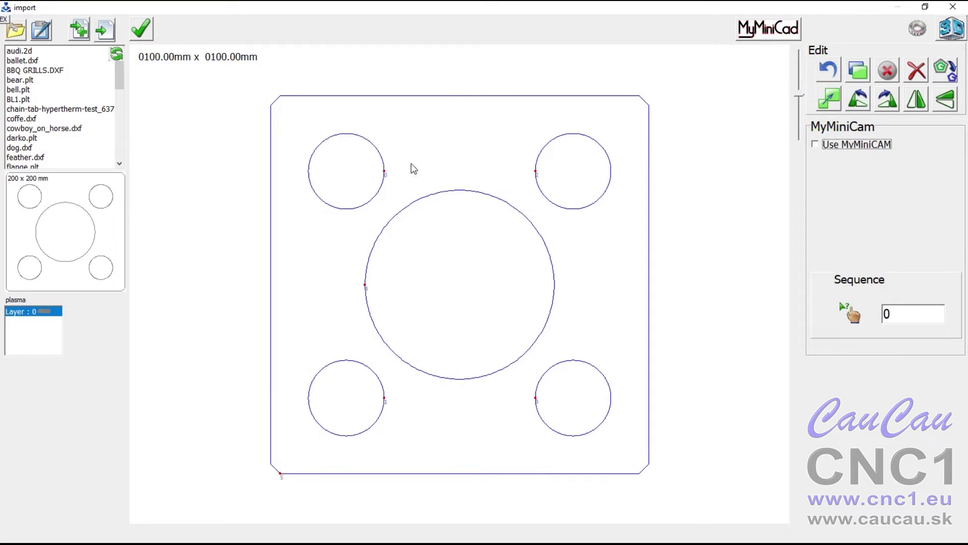
- Scale the square flange proportionally to an X size of 88 mm
left_click(830, 97)
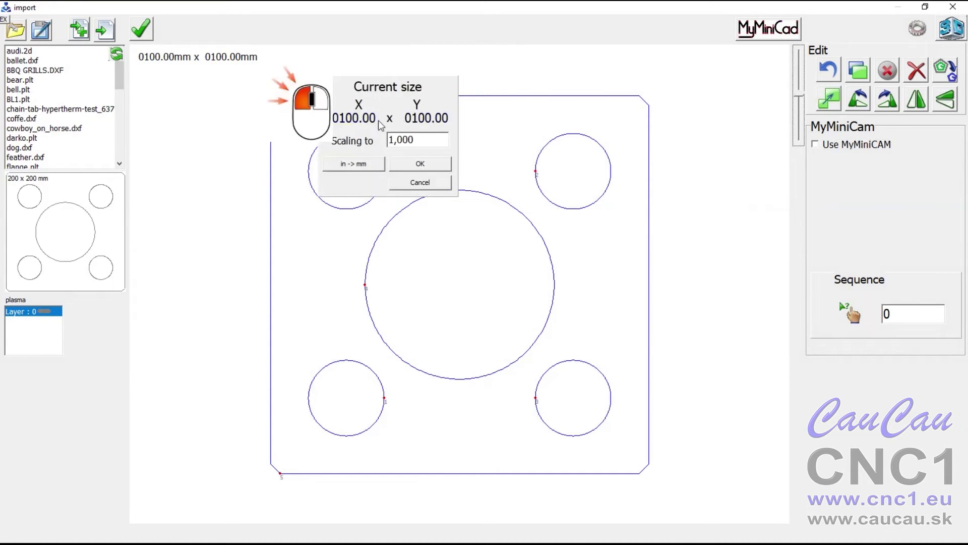
left_click(354, 120)
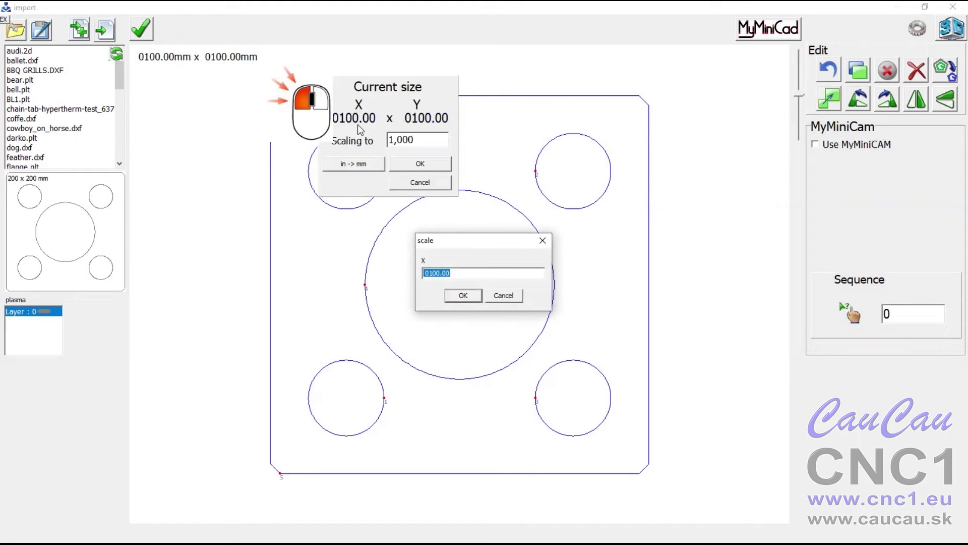
type("88")
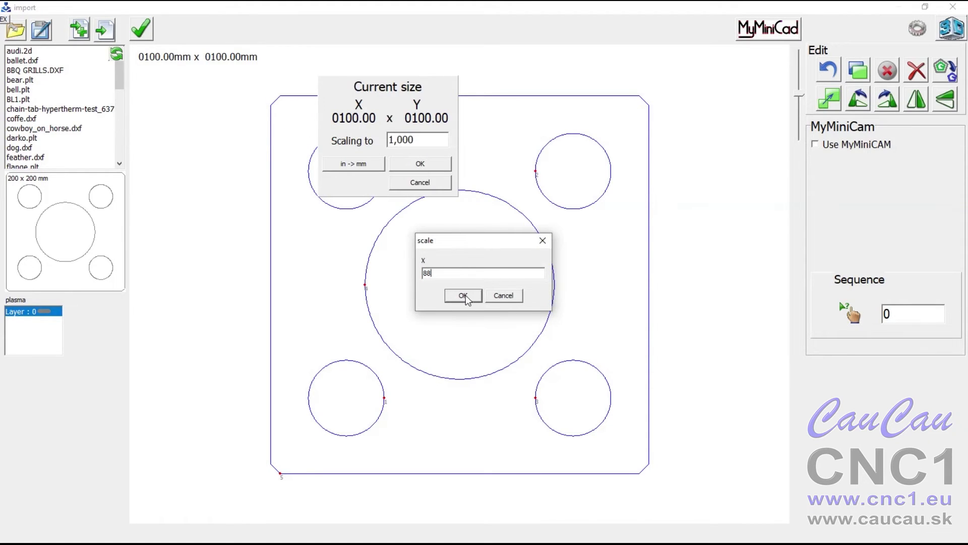
left_click(464, 297)
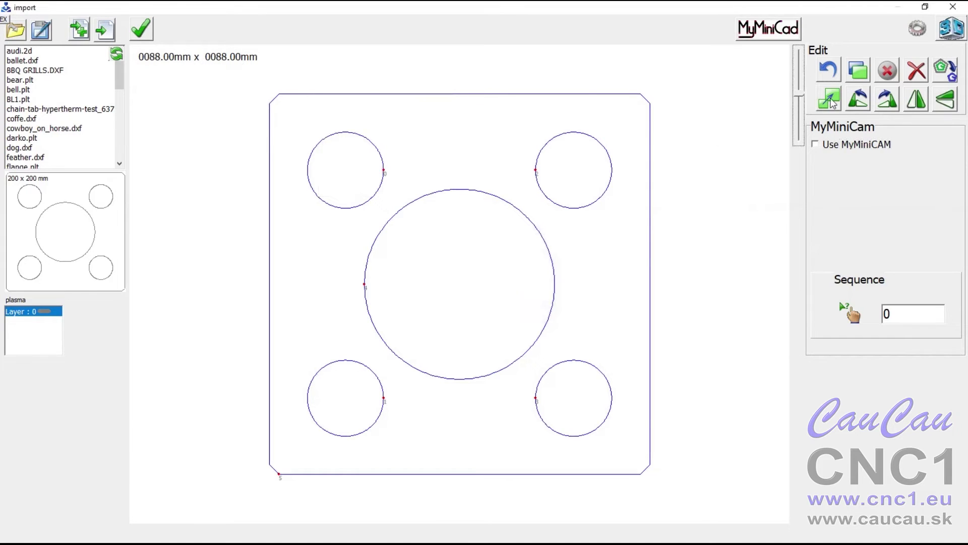
- Try stretching the flange to 120 mm in Y only, and undo the stretch
left_click(833, 102)
right_click(426, 117)
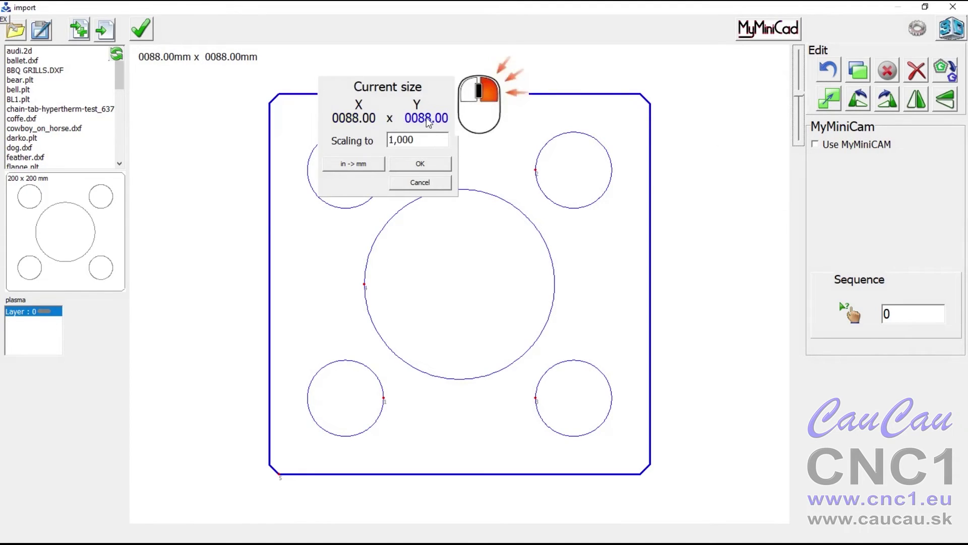
type("120")
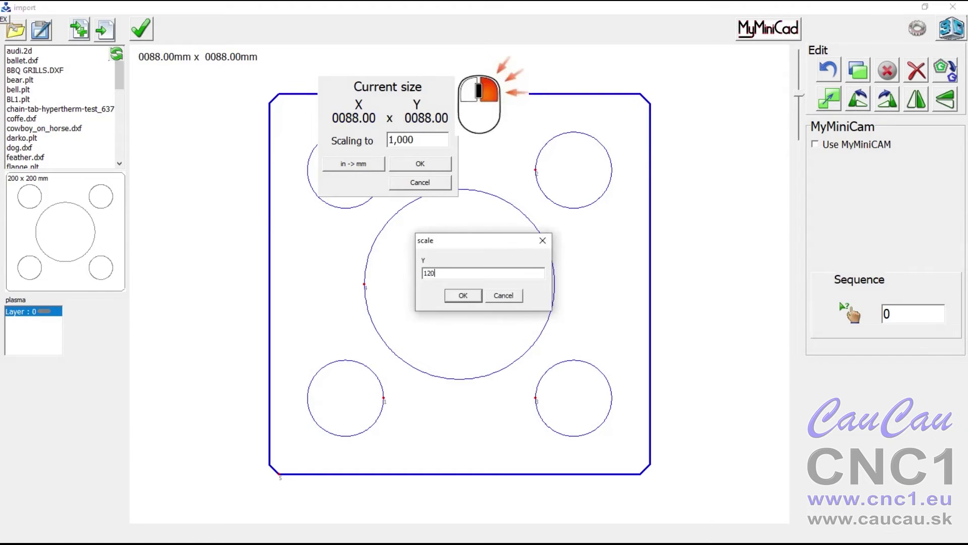
left_click(464, 295)
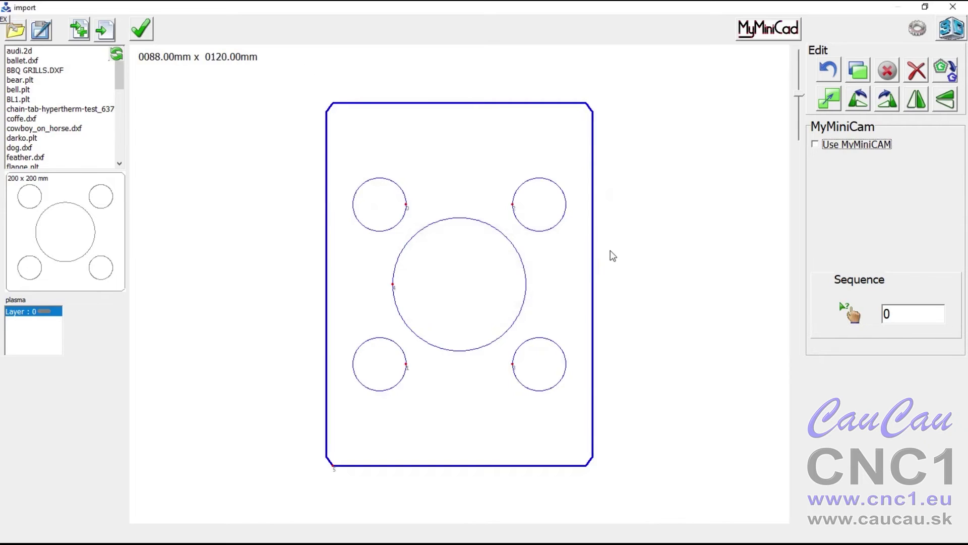
key("ctrl+z")
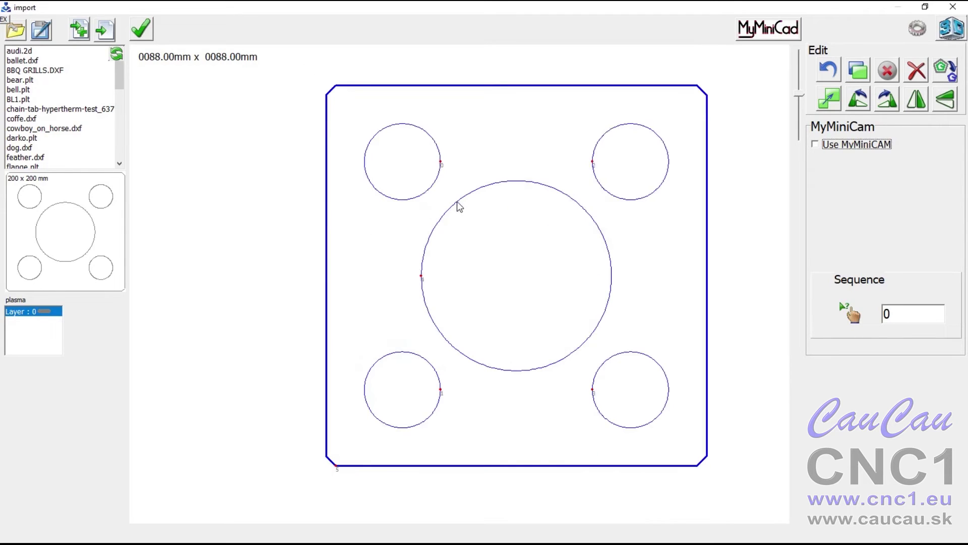
- Select the four corner holes of the flange and resize each one individually to 5 mm in X
left_click(435, 184)
left_click(595, 174)
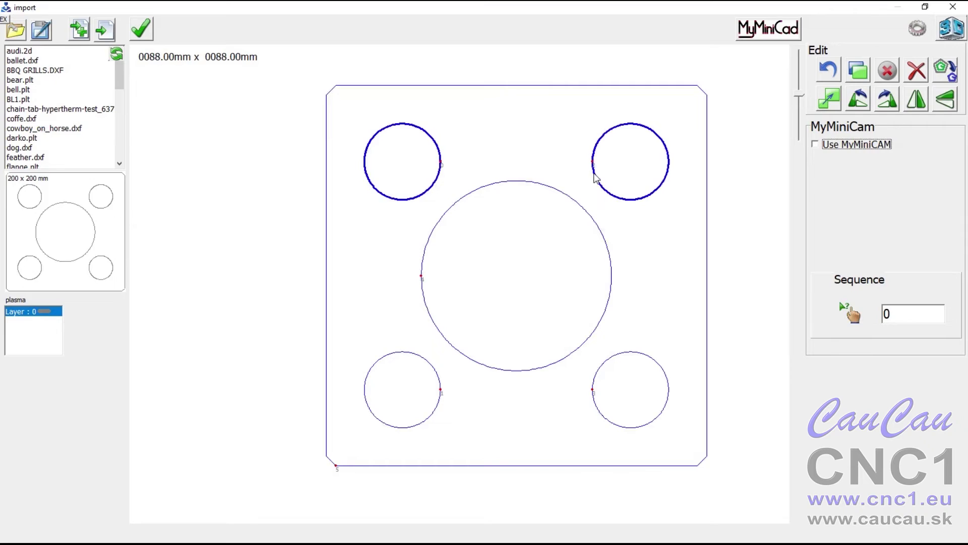
left_click(621, 353)
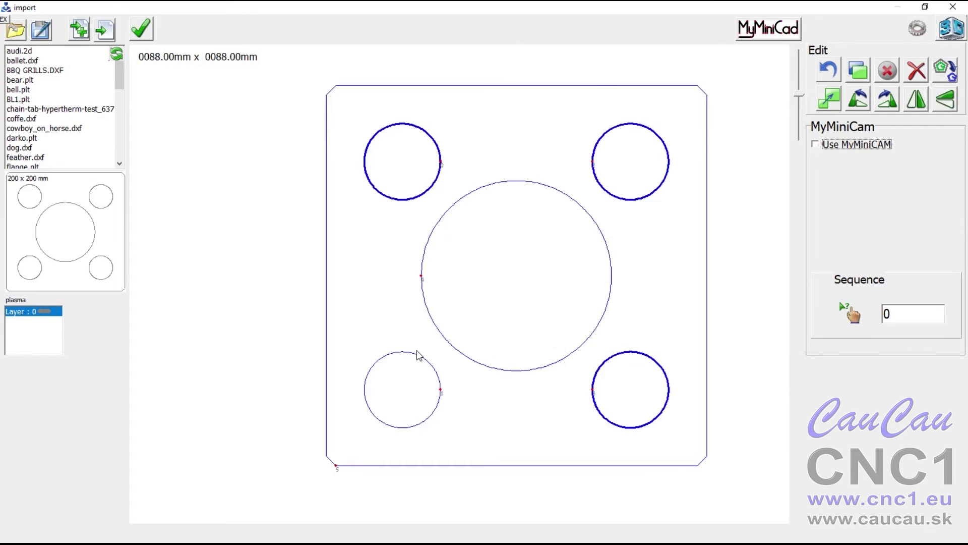
left_click(433, 370)
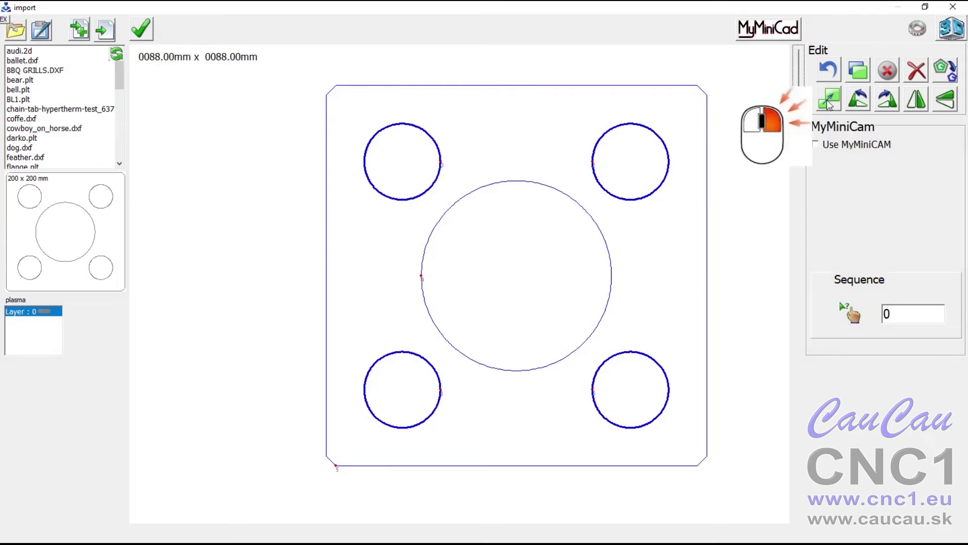
right_click(828, 100)
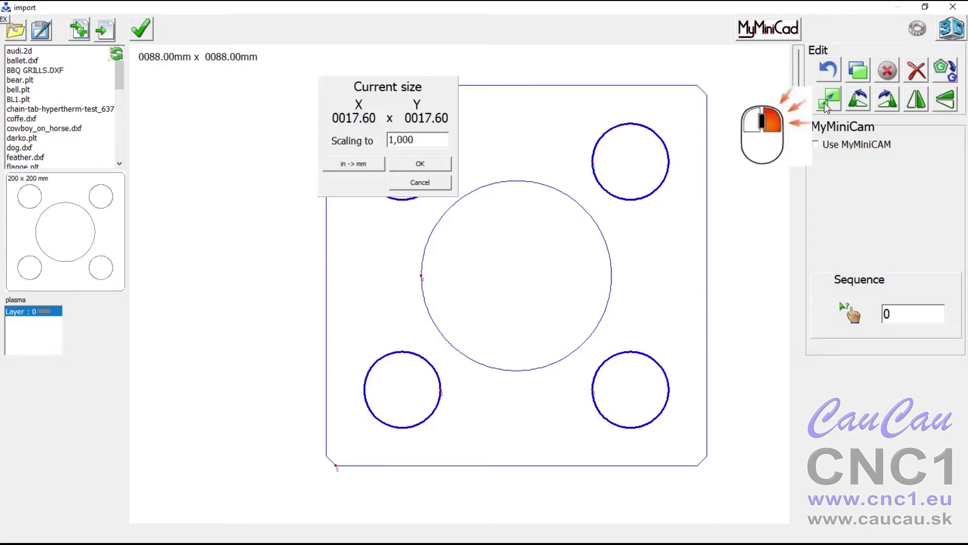
left_click(359, 120)
type("5")
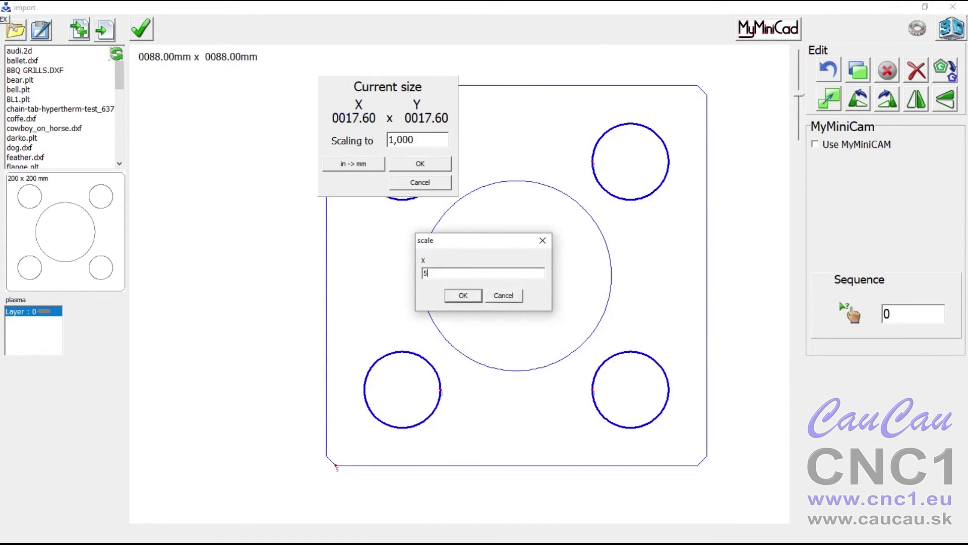
left_click(460, 295)
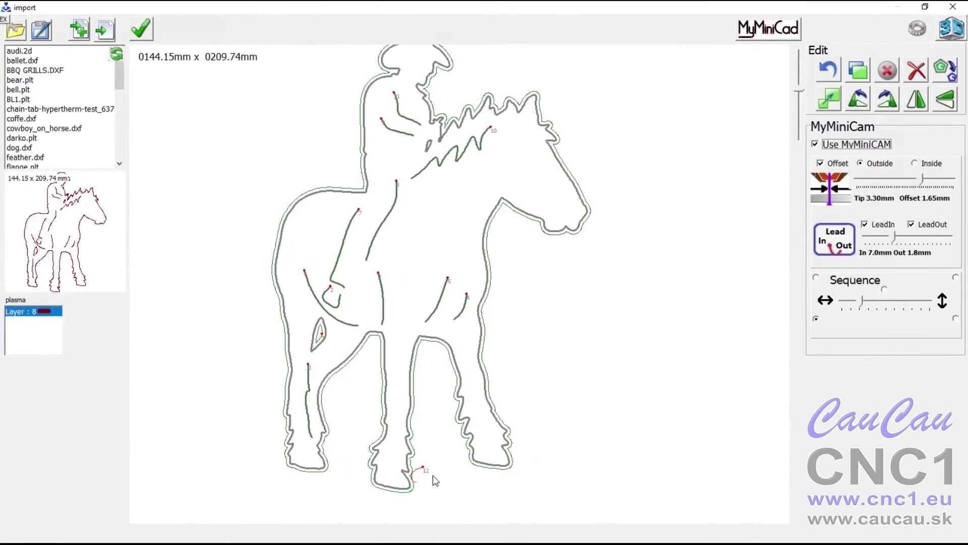
- Set the horse drawing's cutting sequence manually, from the rear-leg line through the body, mane and rider's arm lines, ending with the outline
left_click(948, 69)
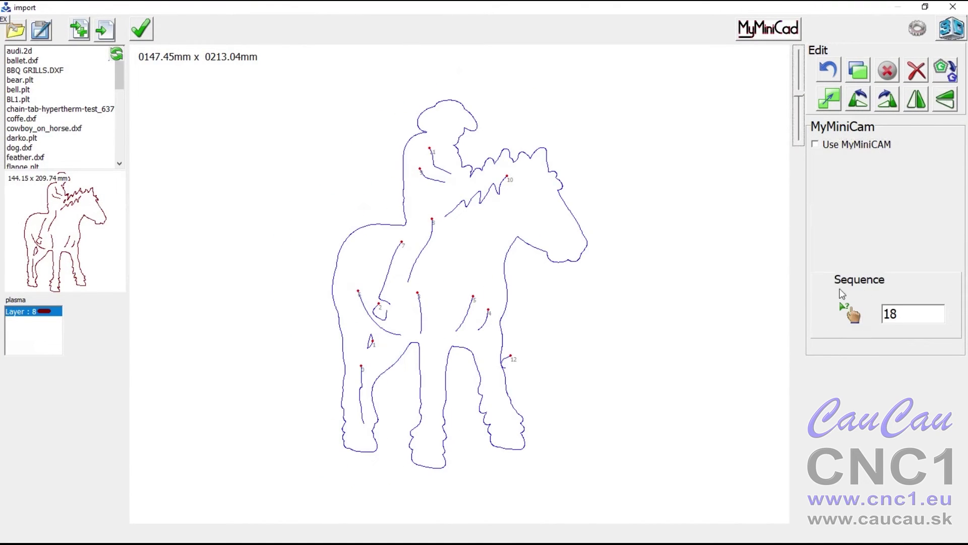
left_click(849, 312)
left_click(361, 391)
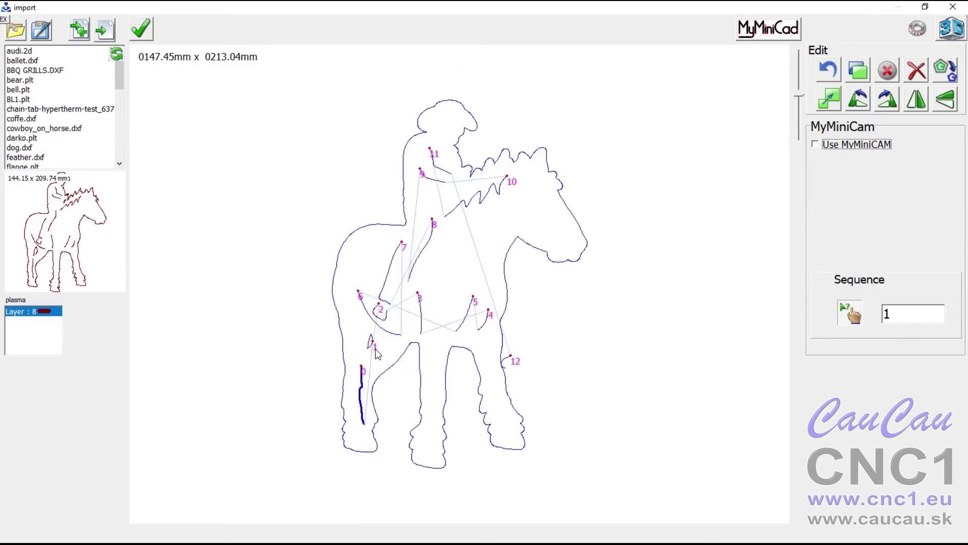
left_click(371, 341)
left_click(379, 319)
left_click(383, 304)
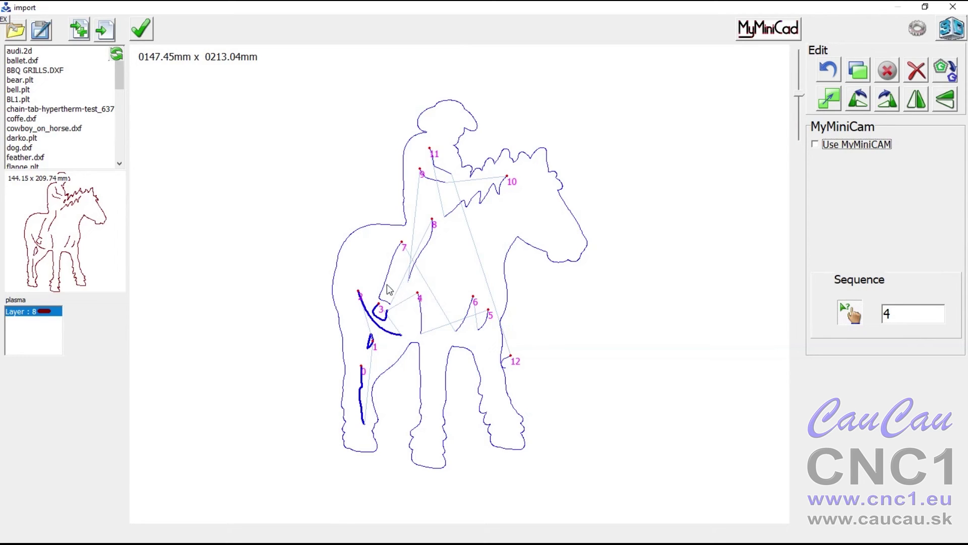
left_click(389, 290)
left_click(421, 301)
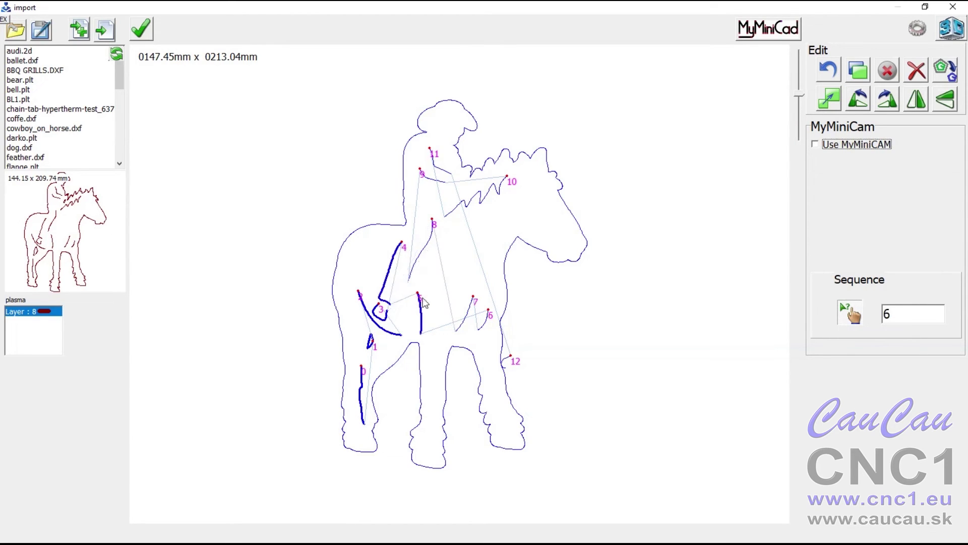
left_click(474, 309)
left_click(488, 314)
left_click(432, 245)
left_click(454, 215)
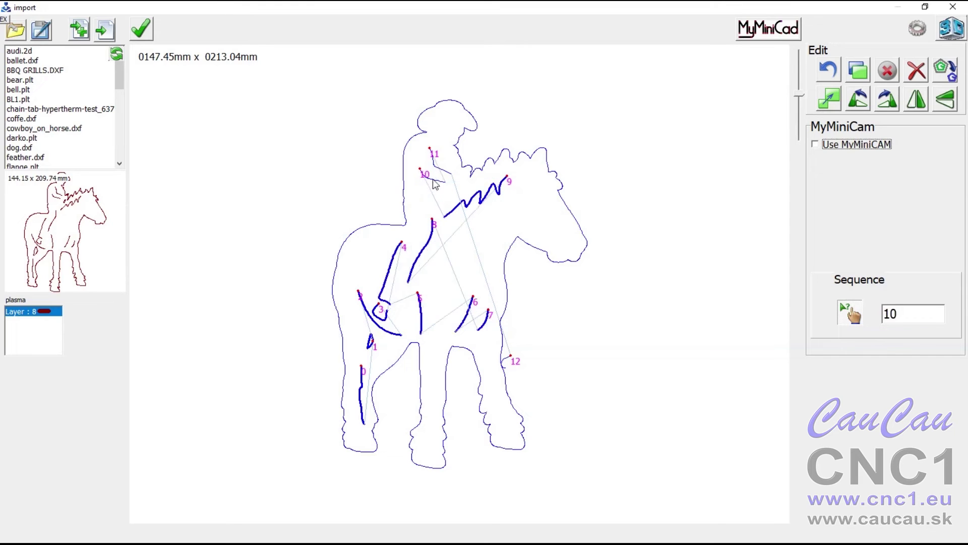
left_click(437, 179)
left_click(439, 166)
left_click(510, 297)
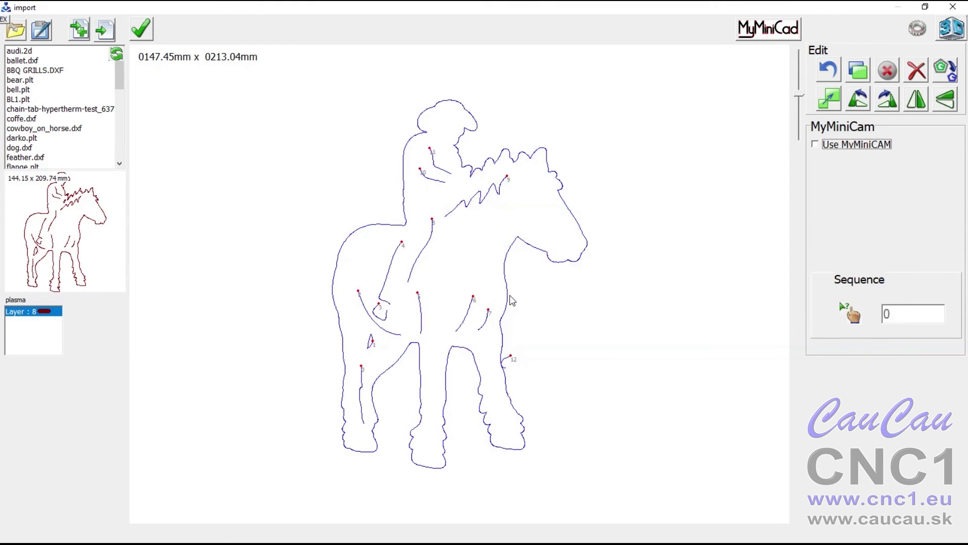
- Move the start points of the rider's arm, thigh and stirrup lines and the mane line to their opposite ends
scroll(454, 203, "up", 3)
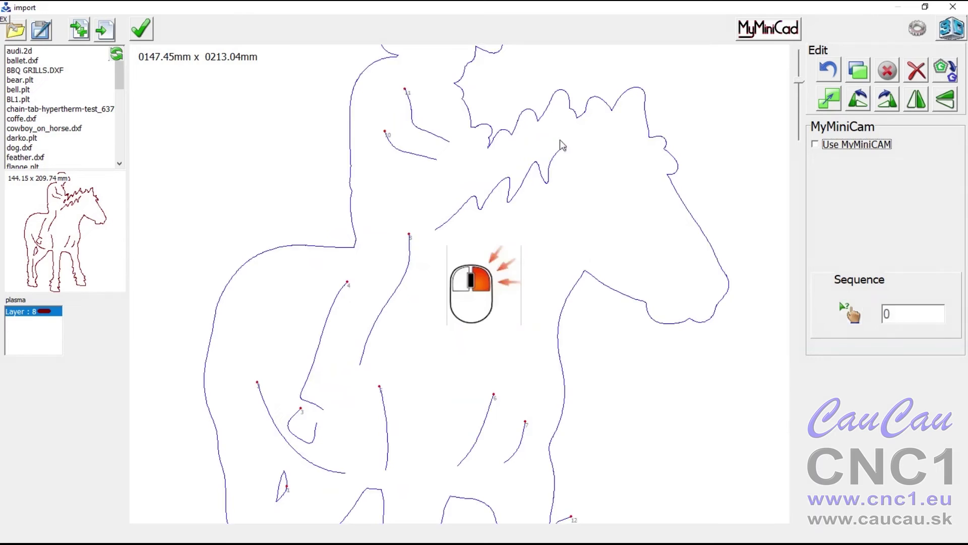
right_click(422, 130)
right_click(411, 153)
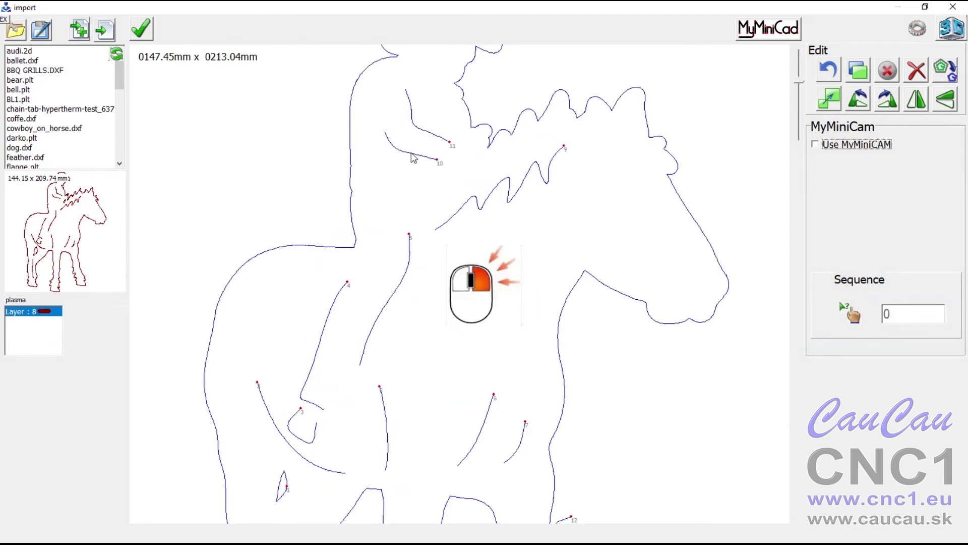
right_click(411, 247)
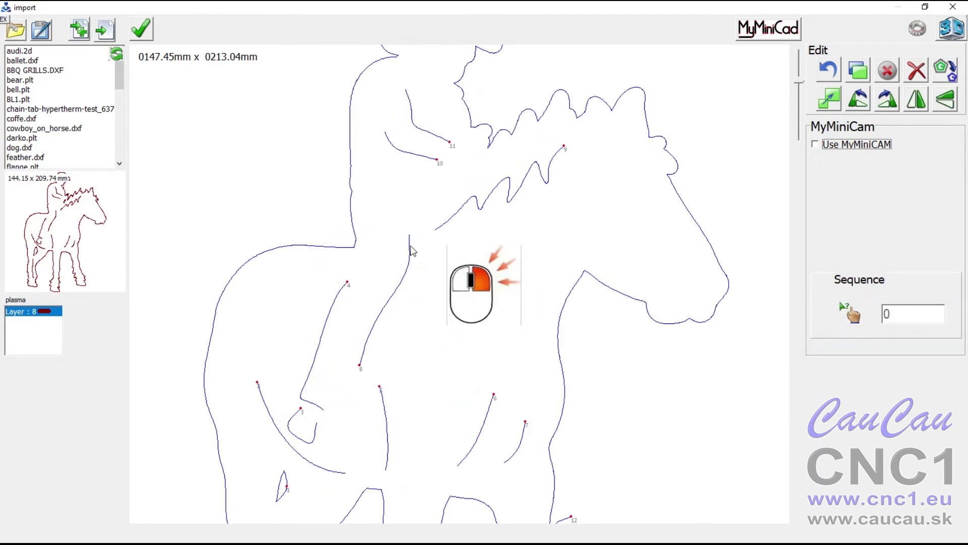
right_click(549, 167)
scroll(508, 342, "down", 3)
scroll(370, 352, "up", 4)
right_click(372, 352)
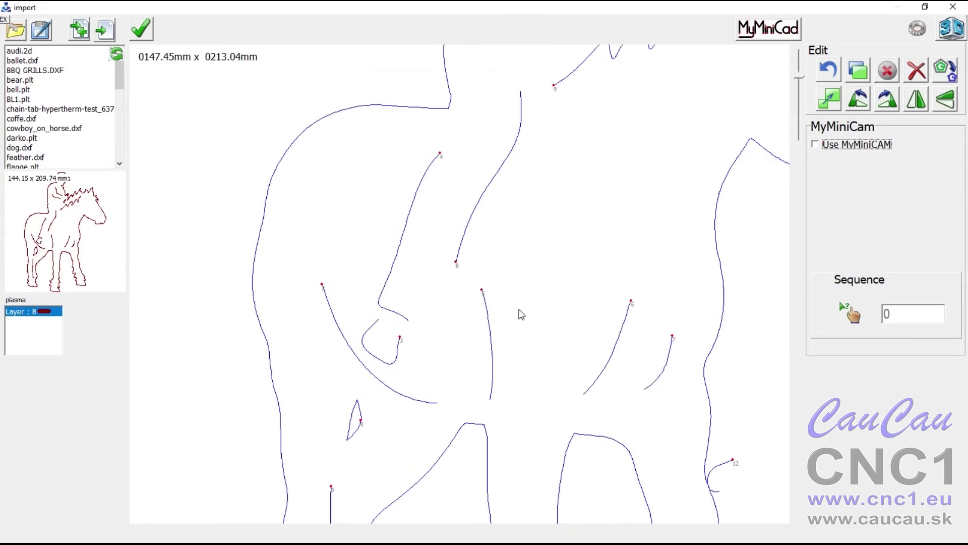
- Open the dialog for saving the mirrored horse pair as an HPGL file and dismiss it without saving
left_click(80, 31)
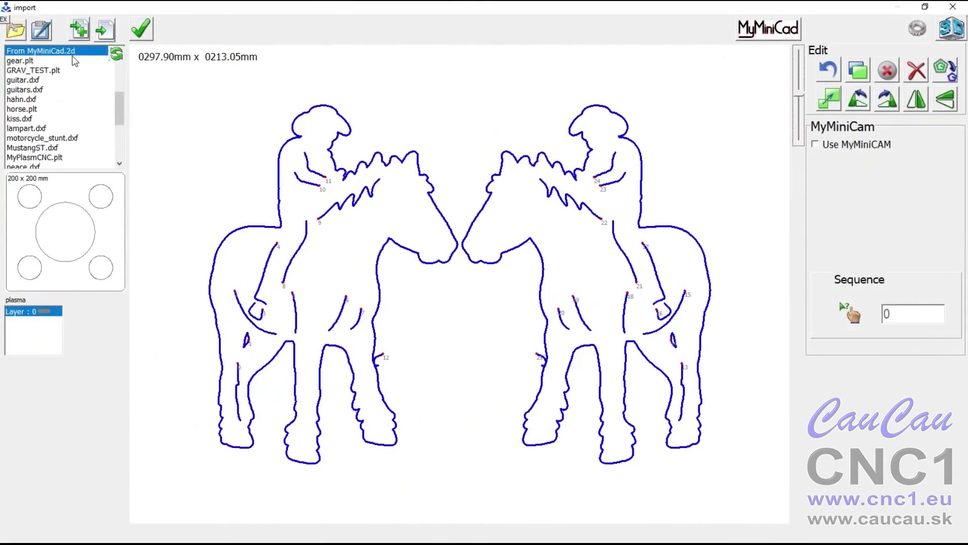
left_click(42, 32)
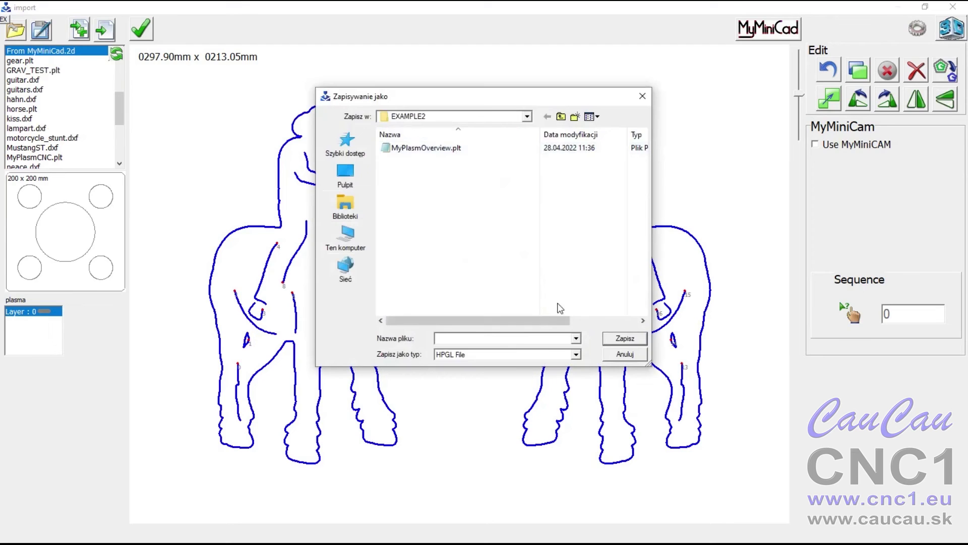
left_click(625, 354)
- Browse another folder of drawing files, and switch back to the example files to preview a drawing
left_click(15, 33)
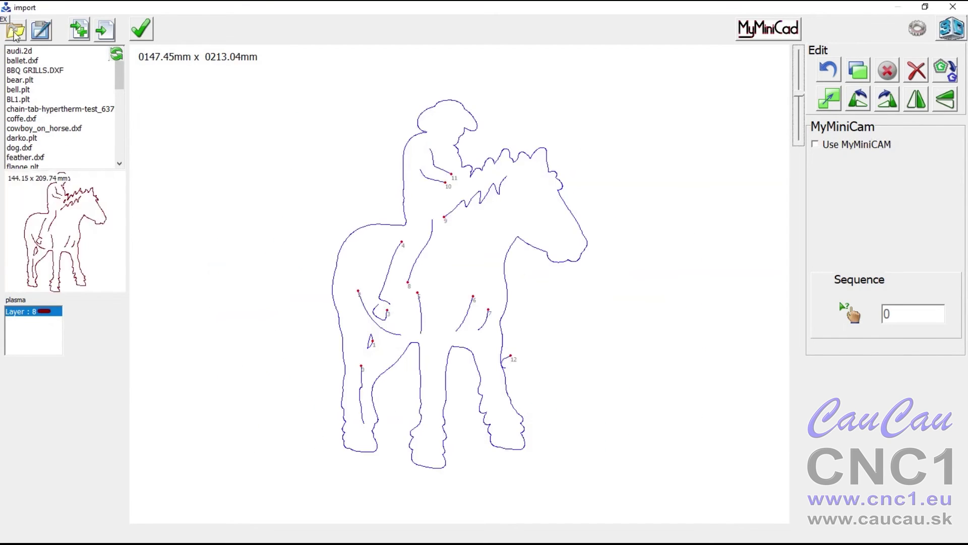
left_click(15, 32)
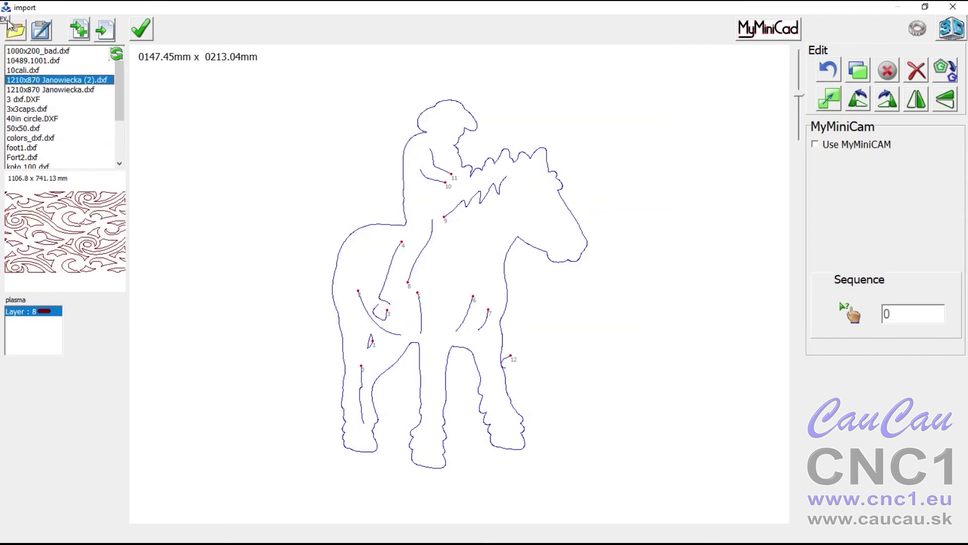
left_click(7, 21)
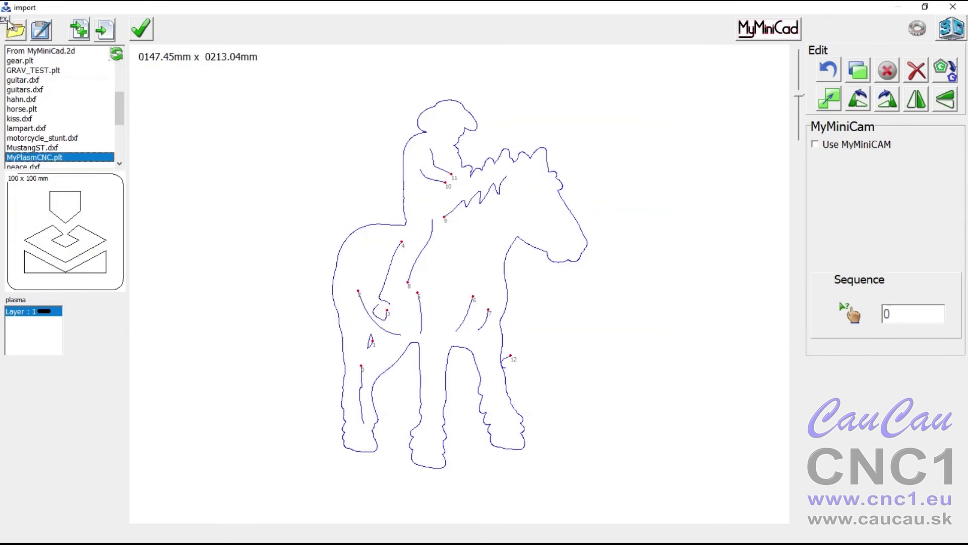
left_click(29, 148)
- Accept the mirrored pair of horse riders and transfer it to the main cutting workspace
left_click(142, 31)
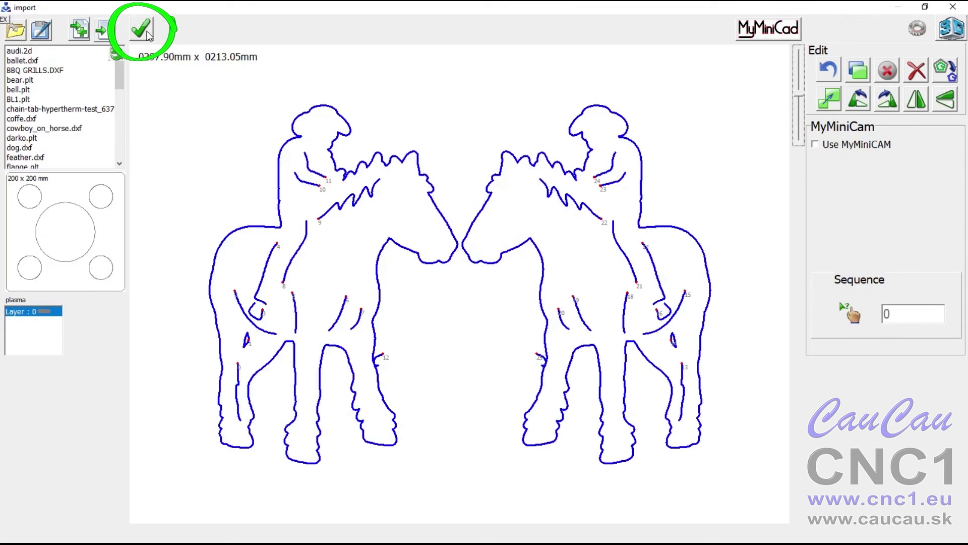
left_click(148, 33)
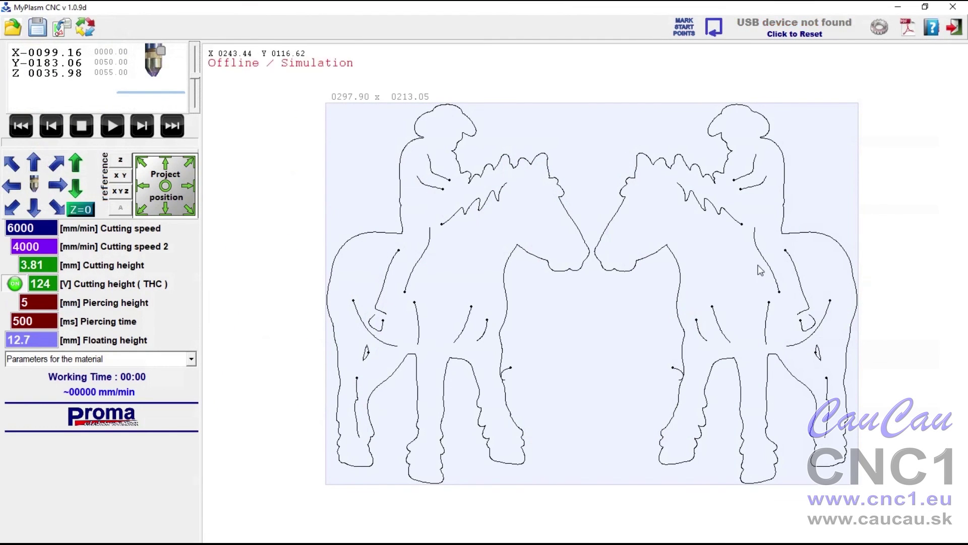
- Open the machine configuration and review its electronics, machine and functions settings
left_click(879, 28)
left_click(246, 113)
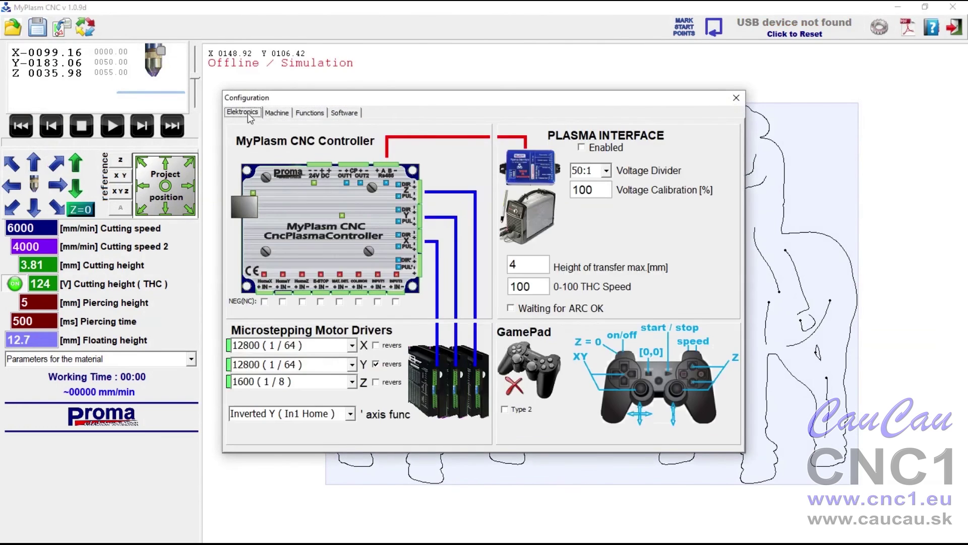
left_click(275, 112)
left_click(306, 113)
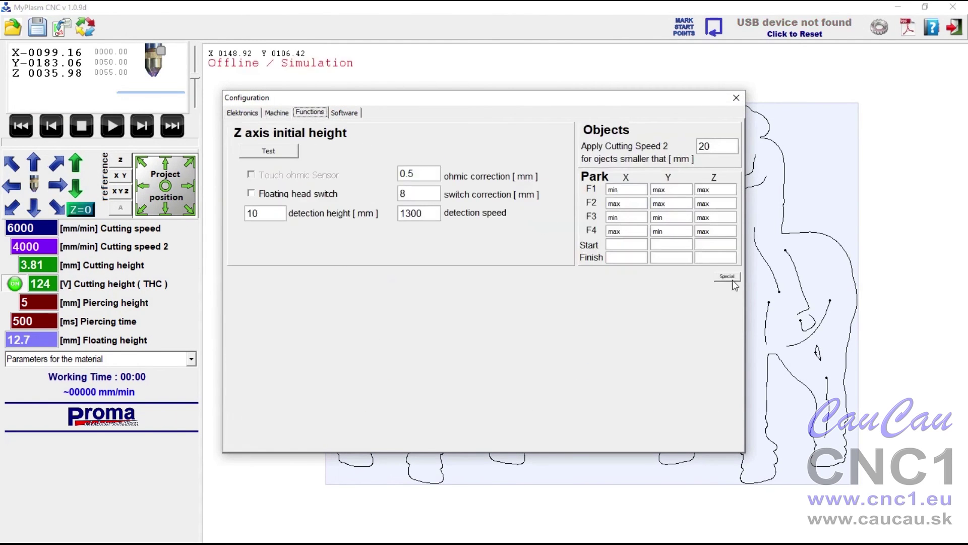